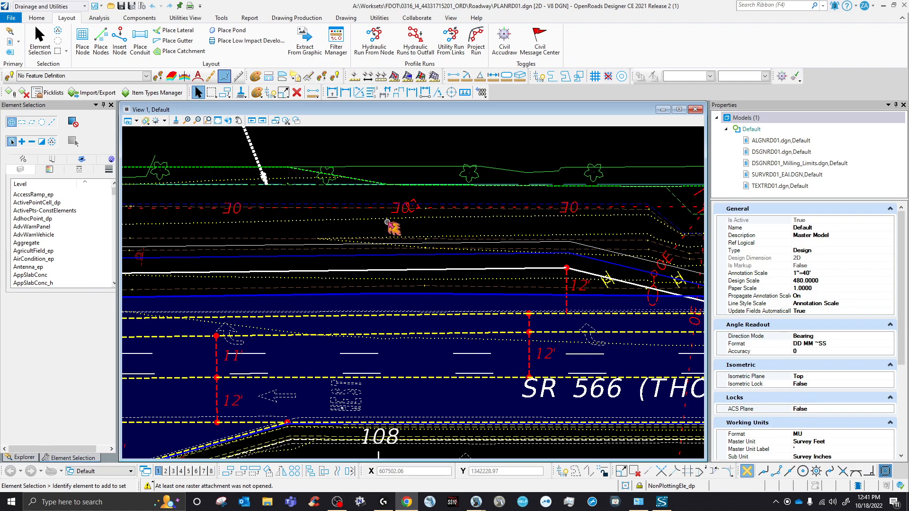
pyautogui.scroll(5, 387, 221)
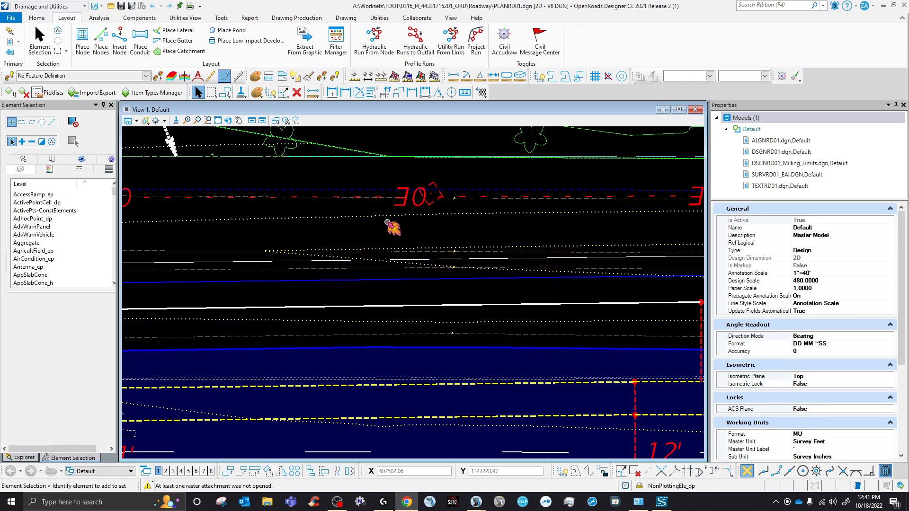
pyautogui.scroll(-3, 386, 222)
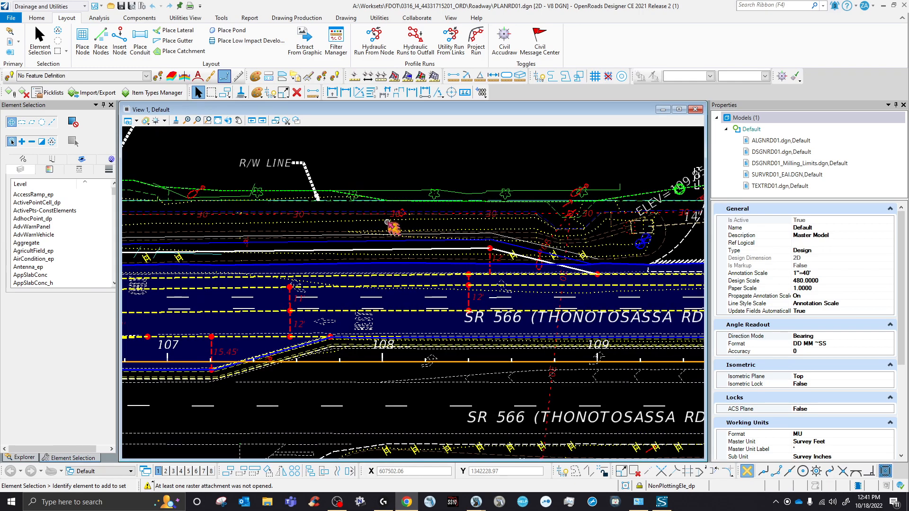
pyautogui.scroll(-2, 387, 221)
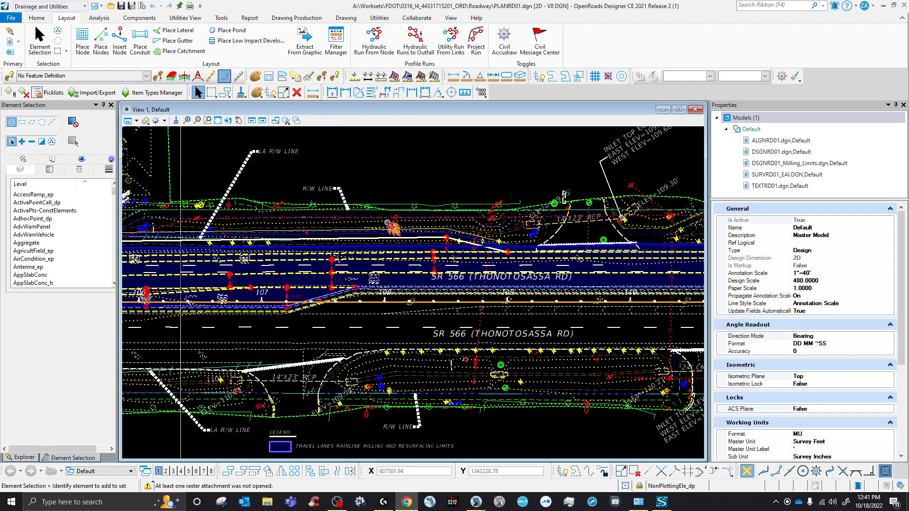
pyautogui.scroll(4, 388, 222)
pyautogui.scroll(1, 361, 183)
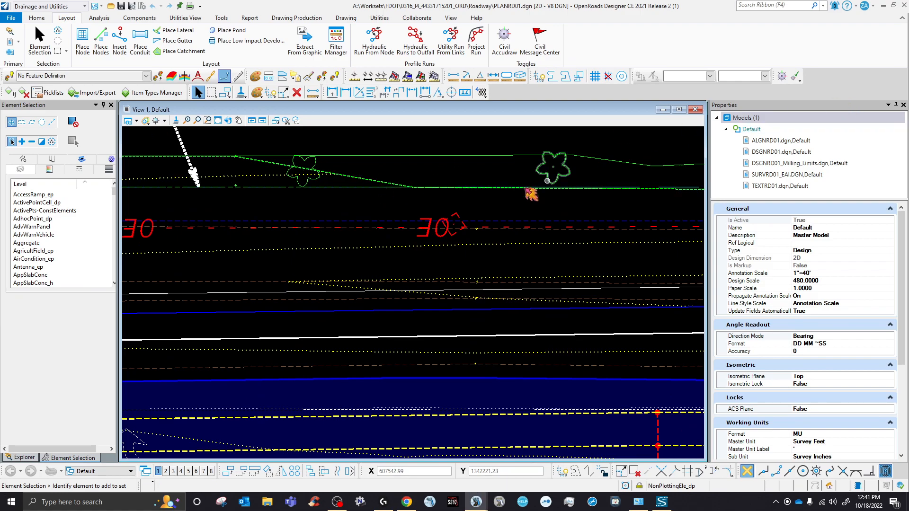
pyautogui.scroll(-4, 541, 190)
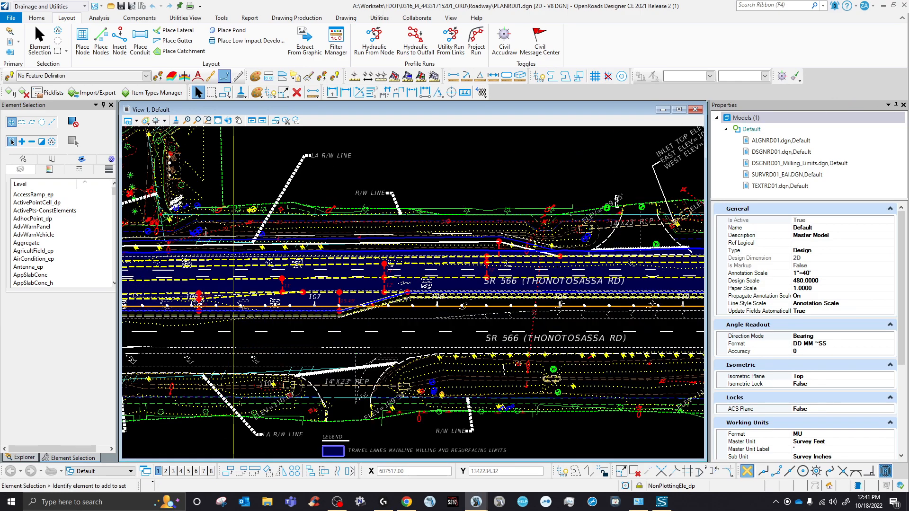
# Turn off the display of the TEXTRD01, DSGNRD01, DSGNRD01_Milling_Limits and SURVRD01_EAI references.
pyautogui.moveTo(466, 207); pyautogui.dragTo(493, 174)
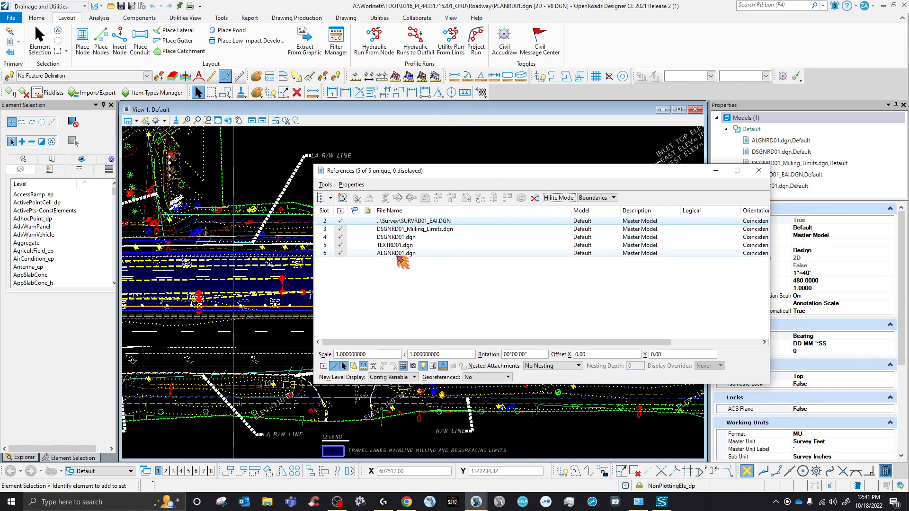
pyautogui.click(340, 245)
pyautogui.click(341, 236)
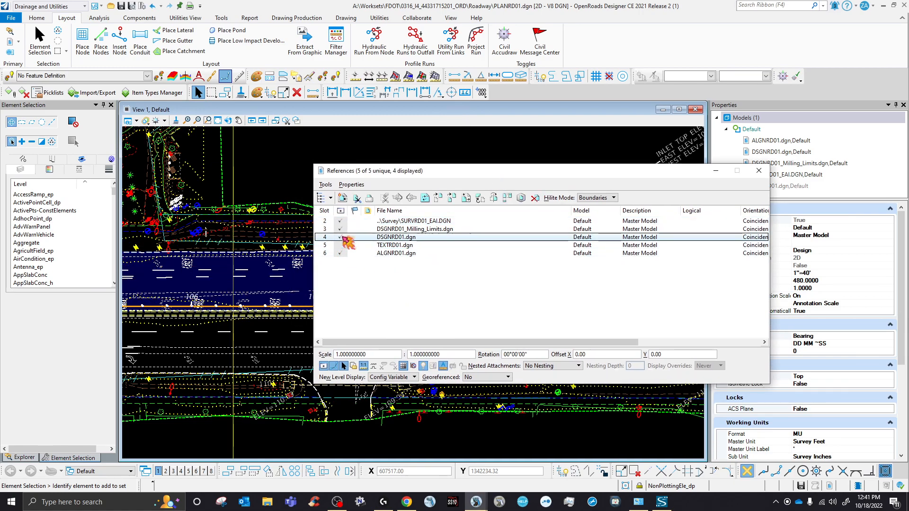
pyautogui.click(340, 229)
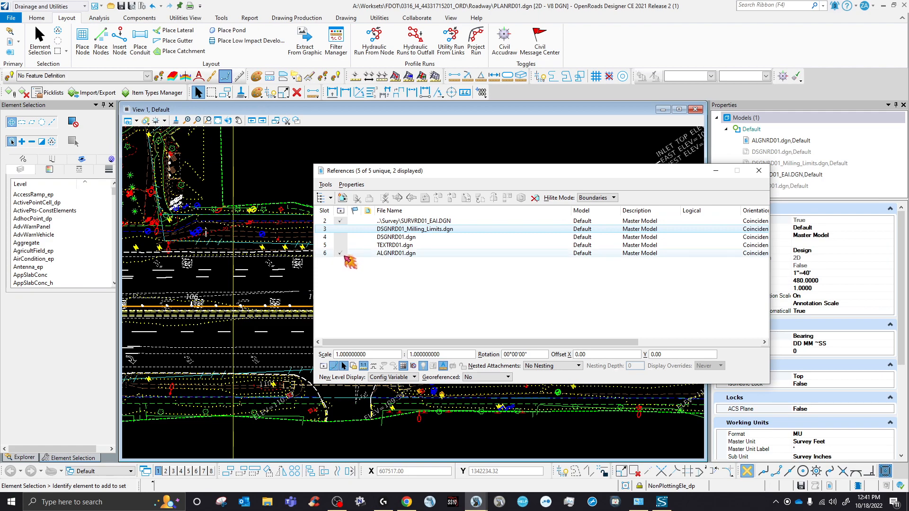
pyautogui.click(384, 221)
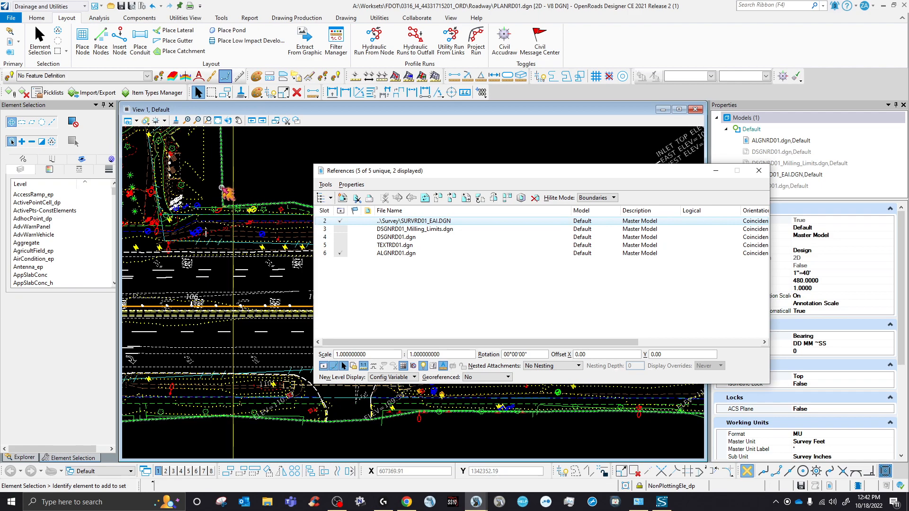
pyautogui.click(341, 221)
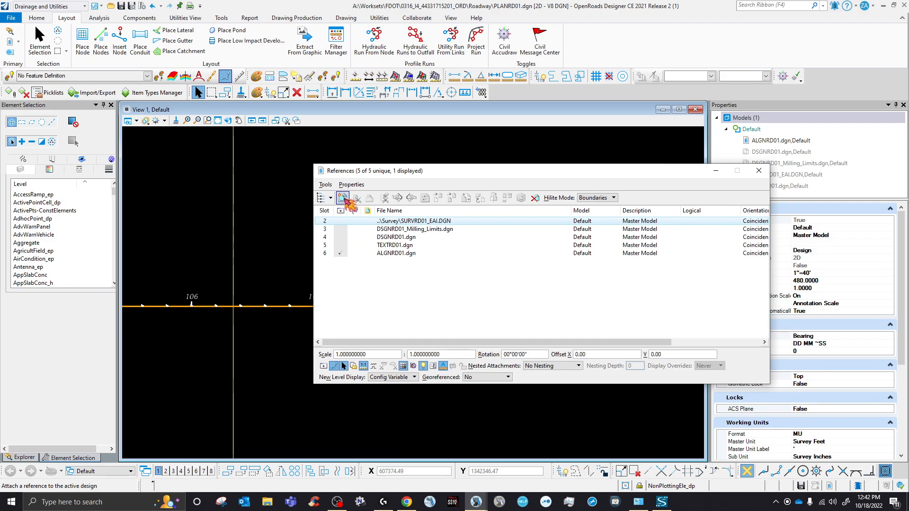
# Attach GDTMRD01.dgn from the project's Survey folder as a reference with Coincident - World orientation.
pyautogui.click(343, 198)
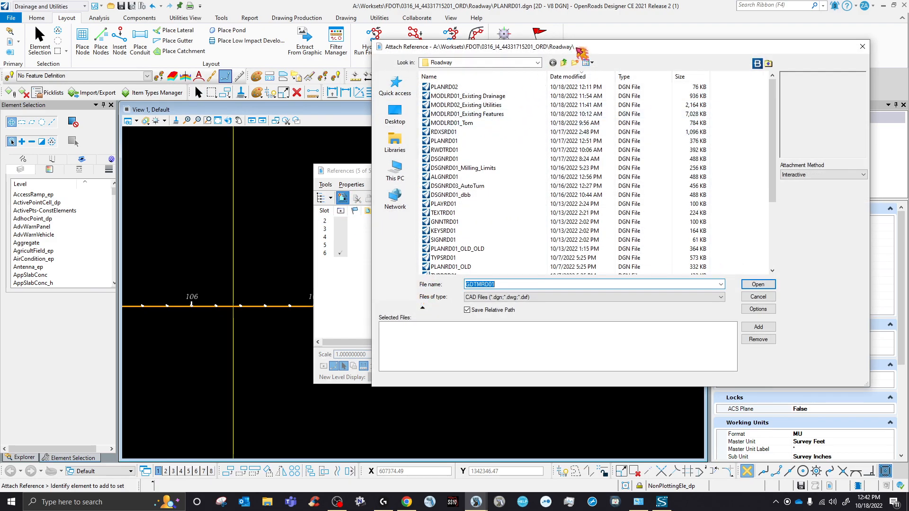
pyautogui.click(568, 62)
pyautogui.scroll(-3, 487, 204)
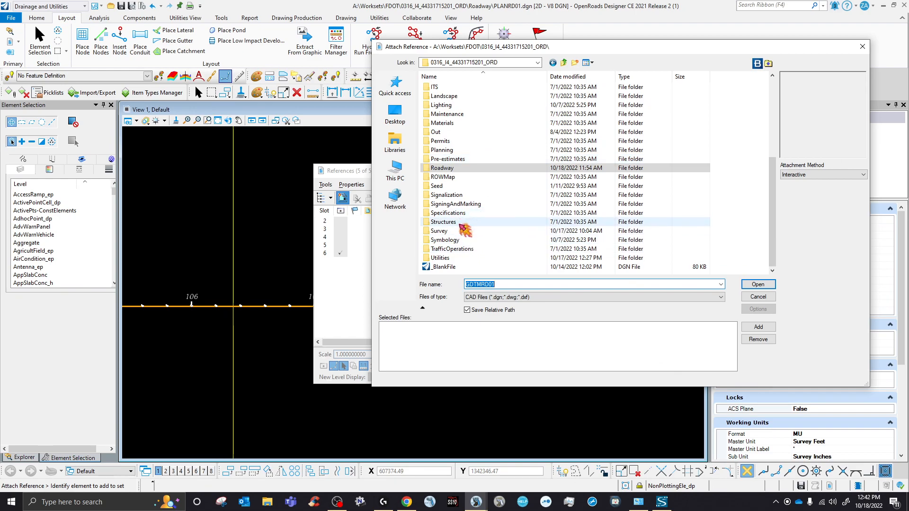
pyautogui.doubleClick(439, 231)
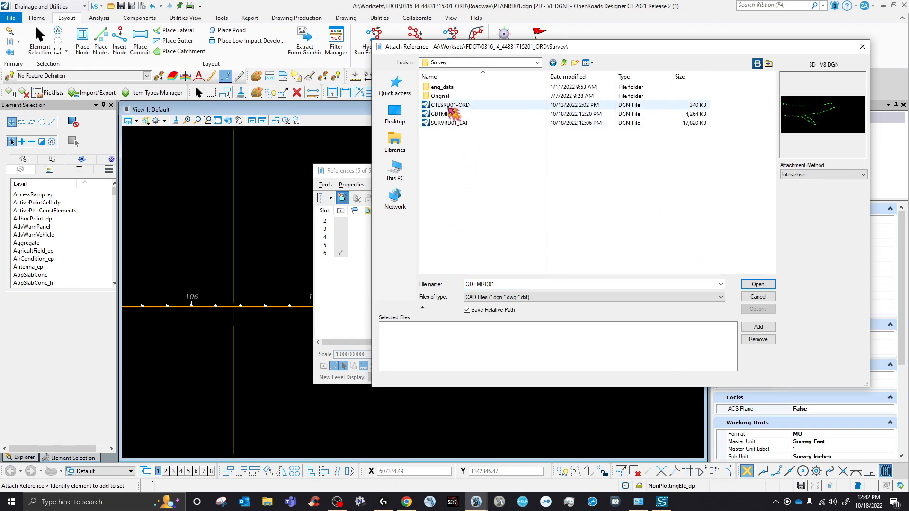
pyautogui.click(454, 116)
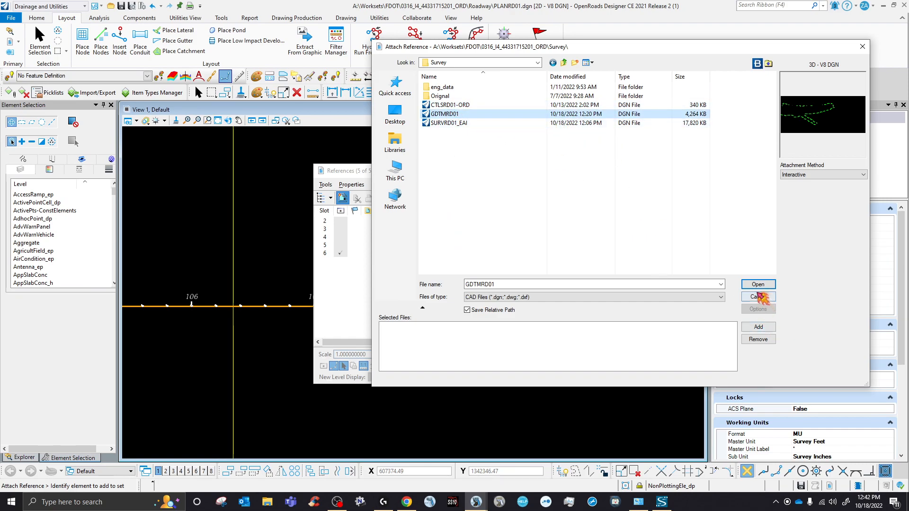
pyautogui.click(757, 297)
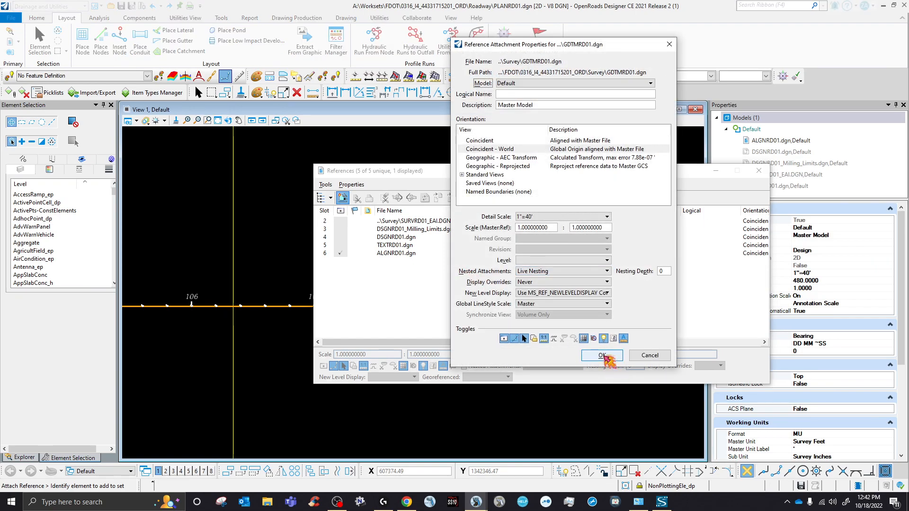
pyautogui.click(601, 355)
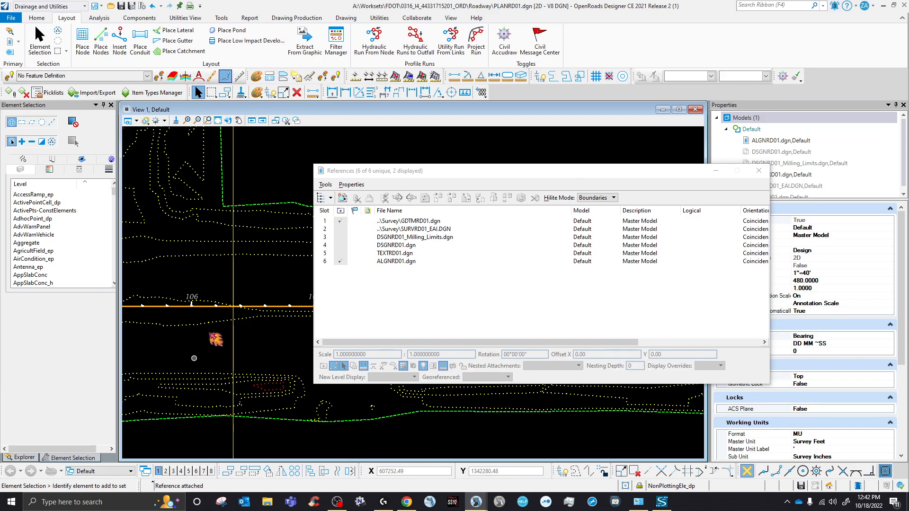
# Move the References window aside, activate the GDTMRD01 reference through its terrain boundary, and dismiss the error dialogs.
pyautogui.scroll(-3, 185, 311)
pyautogui.scroll(3, 186, 315)
pyautogui.moveTo(429, 170); pyautogui.dragTo(908, 232)
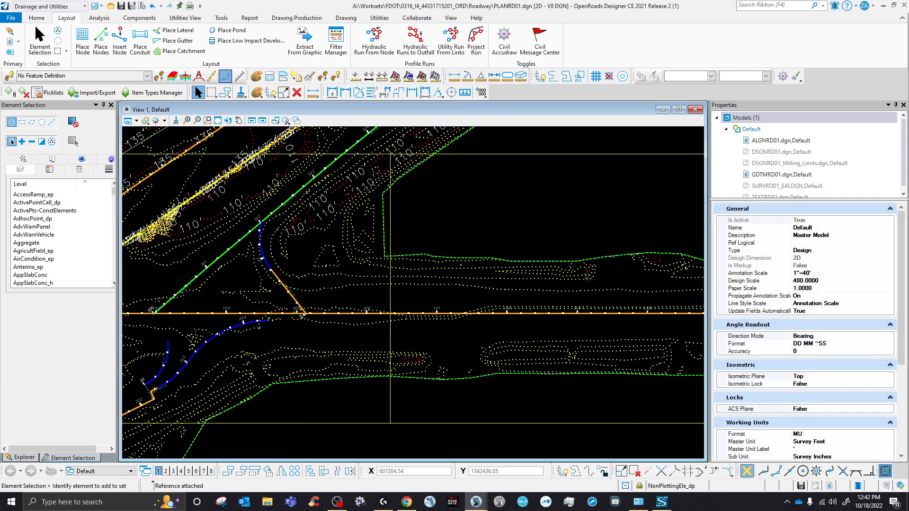
pyautogui.scroll(-3, 325, 300)
pyautogui.scroll(3, 416, 295)
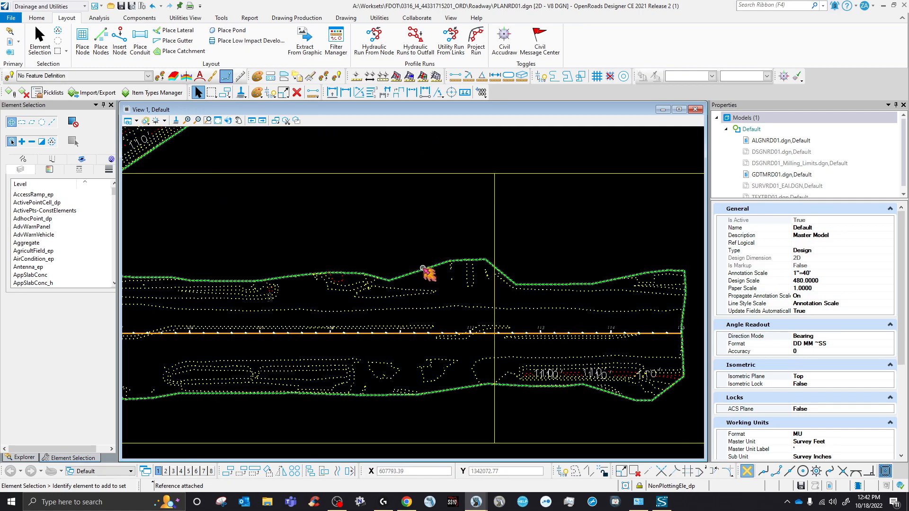
pyautogui.click(422, 271)
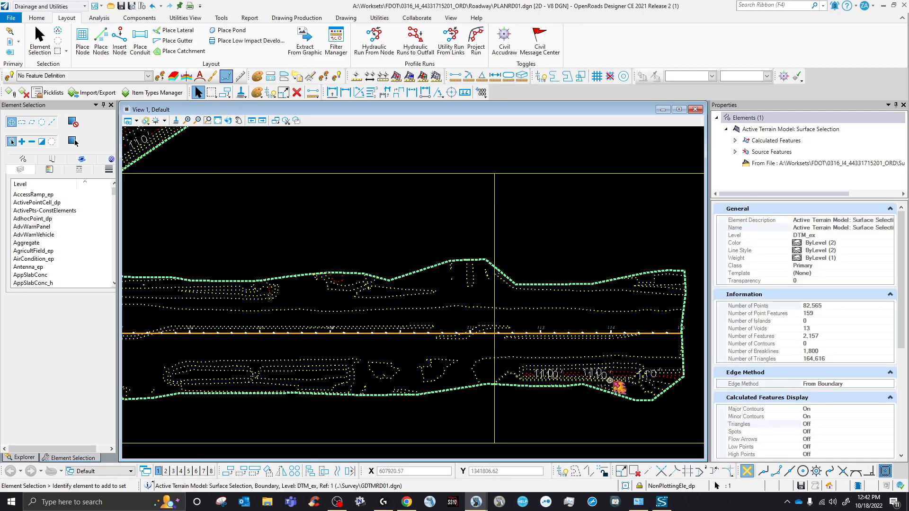
pyautogui.moveTo(425, 269)
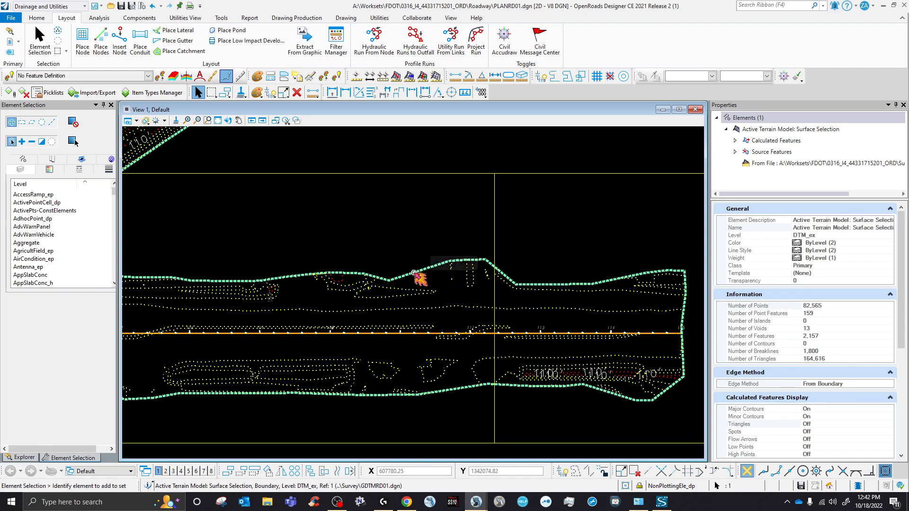
pyautogui.rightClick(415, 275)
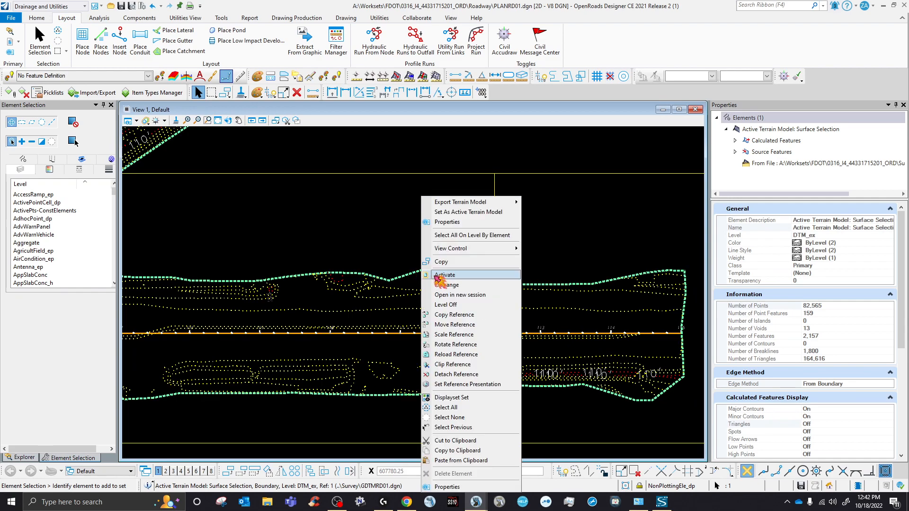
pyautogui.click(439, 276)
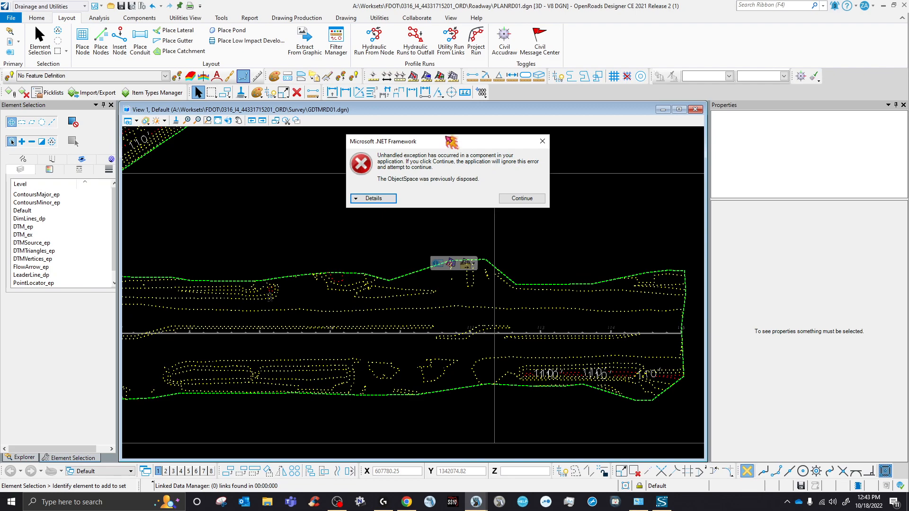
pyautogui.click(523, 199)
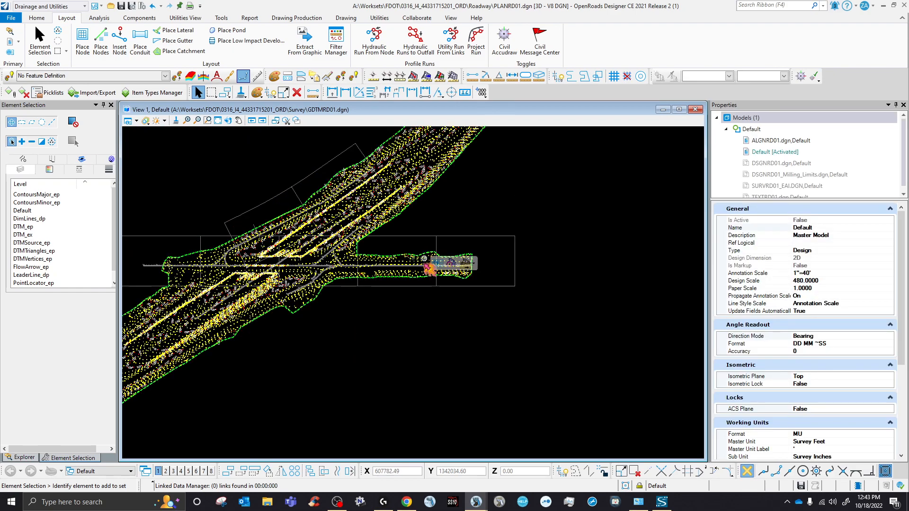
pyautogui.scroll(5, 431, 266)
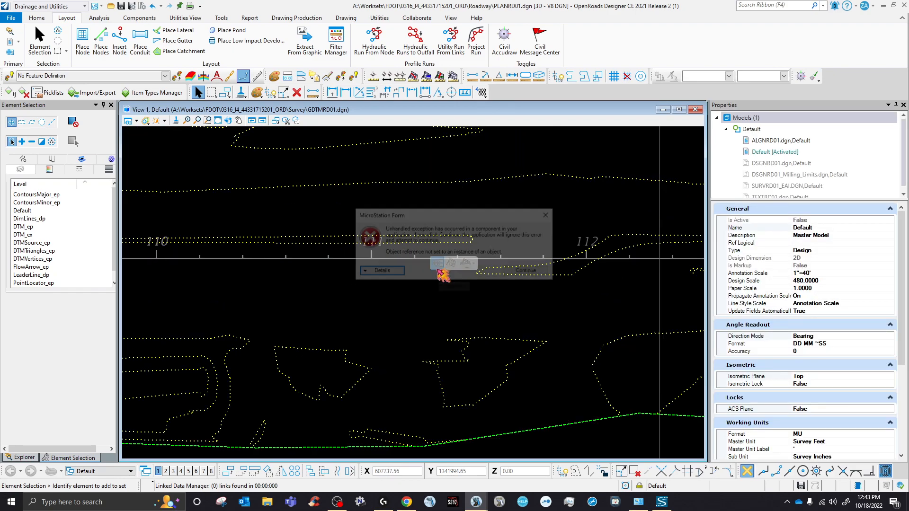
pyautogui.click(528, 273)
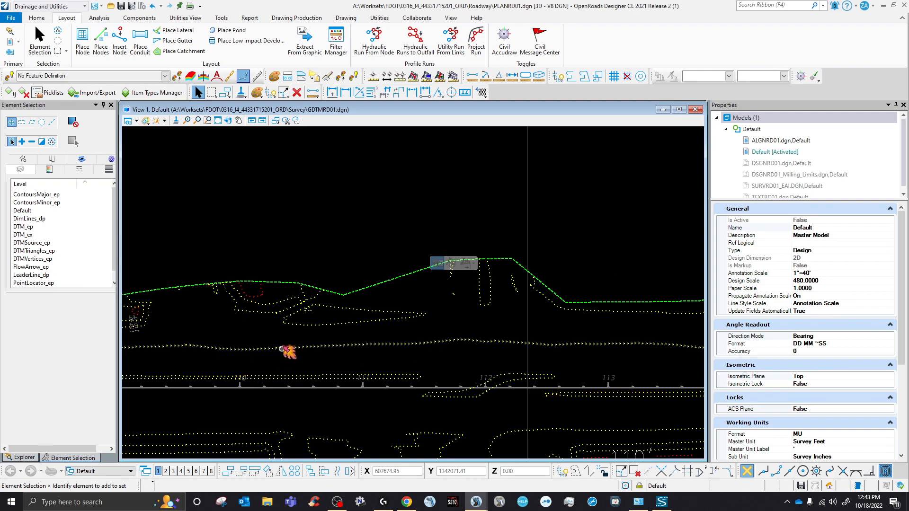
# Delete the 110'-0" contour label dimension below the terrain's northern boundary.
pyautogui.scroll(-1, 557, 306)
pyautogui.scroll(1, 331, 314)
pyautogui.scroll(1, 335, 319)
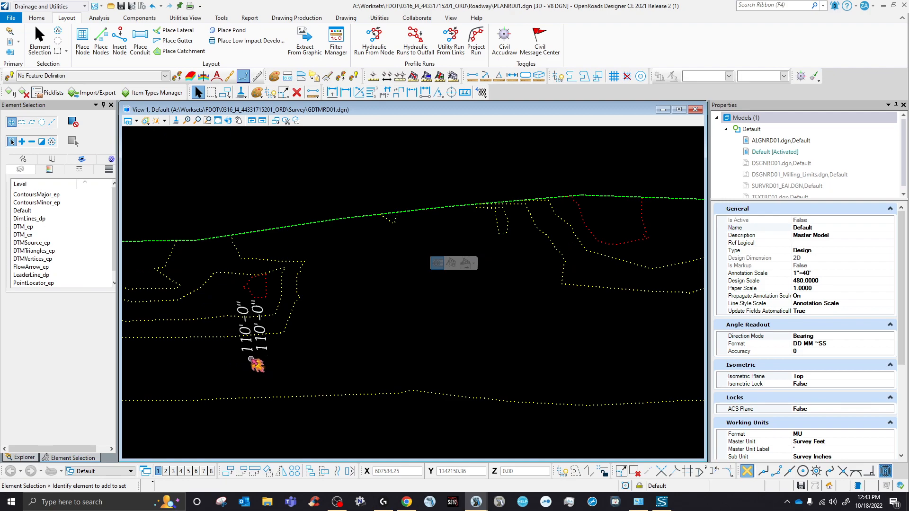
pyautogui.click(257, 357)
pyautogui.press('Delete')
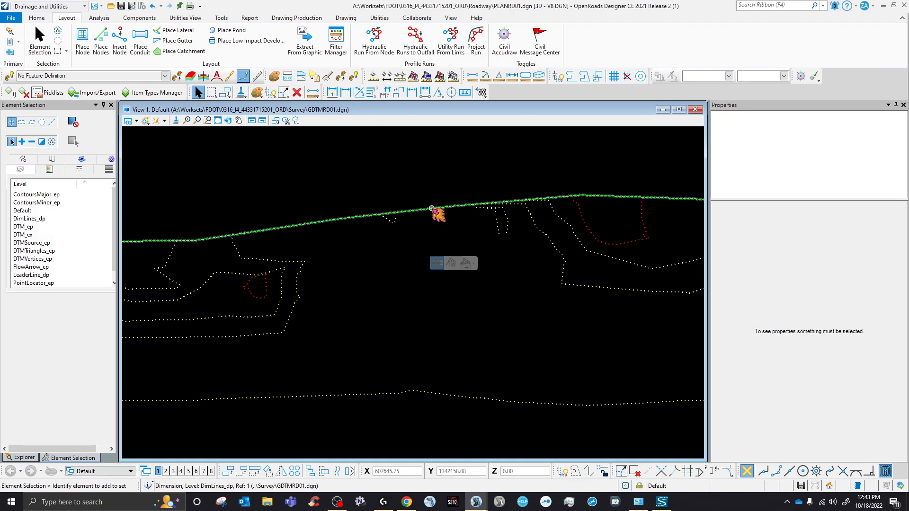
# Set both Major Contours and Minor Contours to Off for the GDTMRD01 terrain model.
pyautogui.click(432, 212)
pyautogui.scroll(-3, 822, 409)
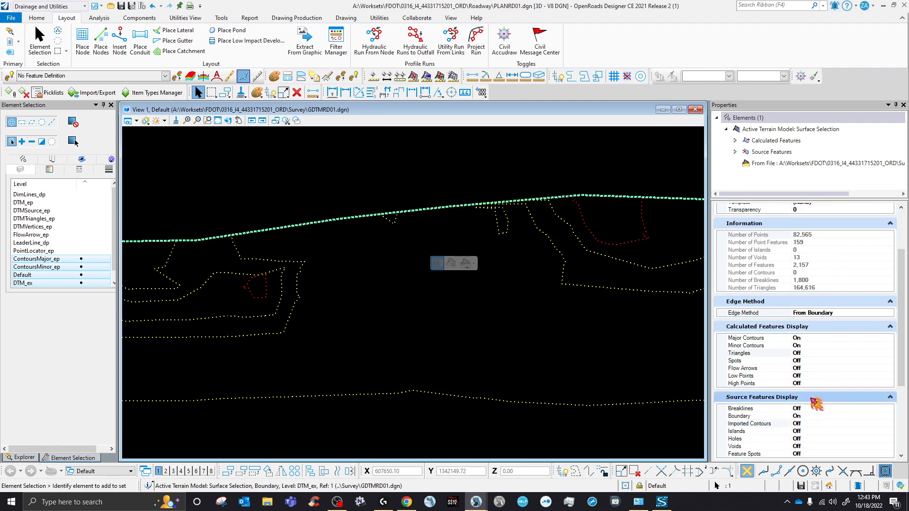
pyautogui.click(825, 338)
pyautogui.click(890, 338)
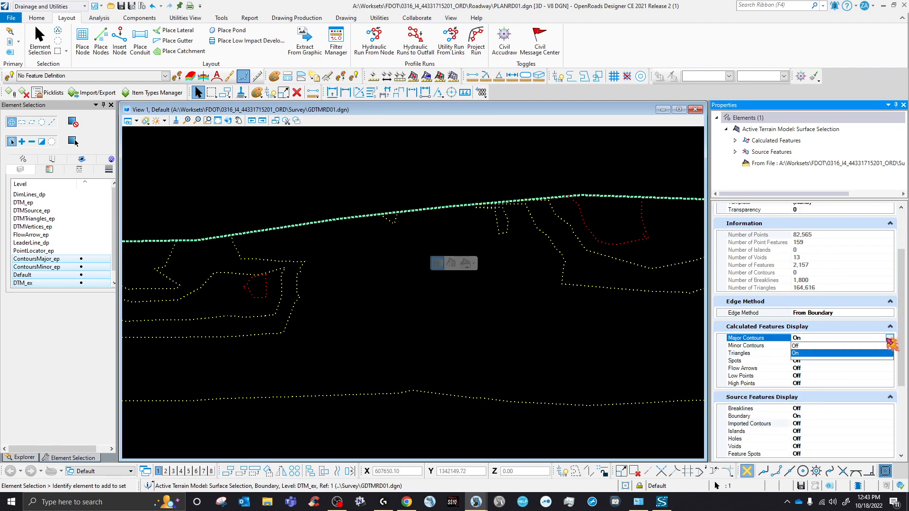
pyautogui.click(813, 353)
pyautogui.click(818, 345)
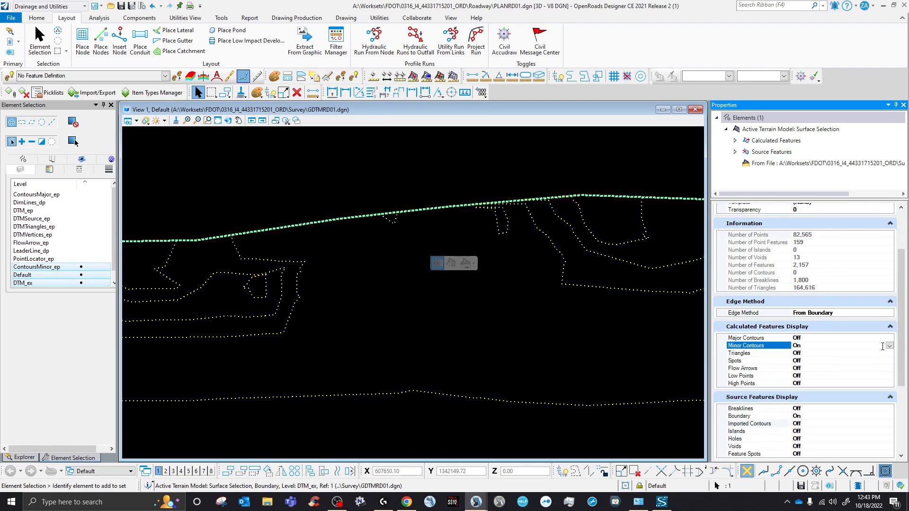
pyautogui.click(890, 346)
pyautogui.click(818, 355)
# Set Flow Arrows to On in the terrain model's calculated features display.
pyautogui.scroll(-5, 425, 293)
pyautogui.scroll(-3, 432, 297)
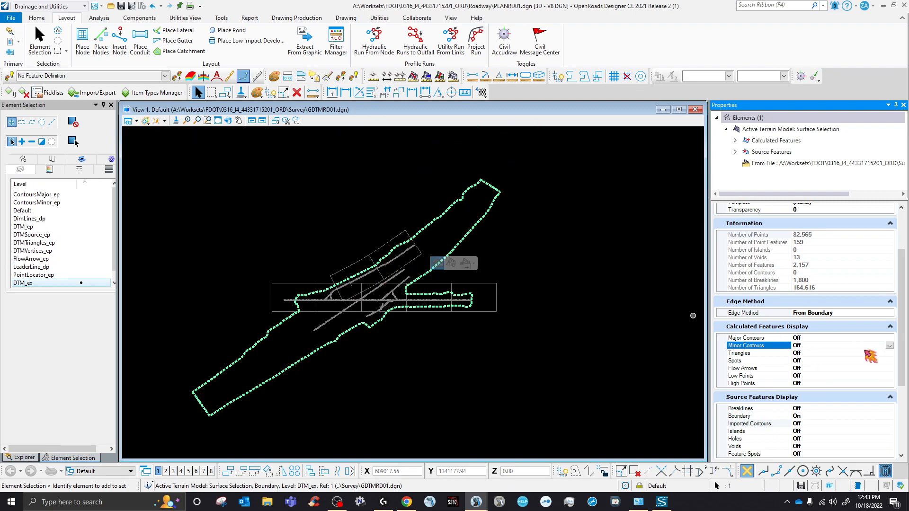
pyautogui.click(868, 368)
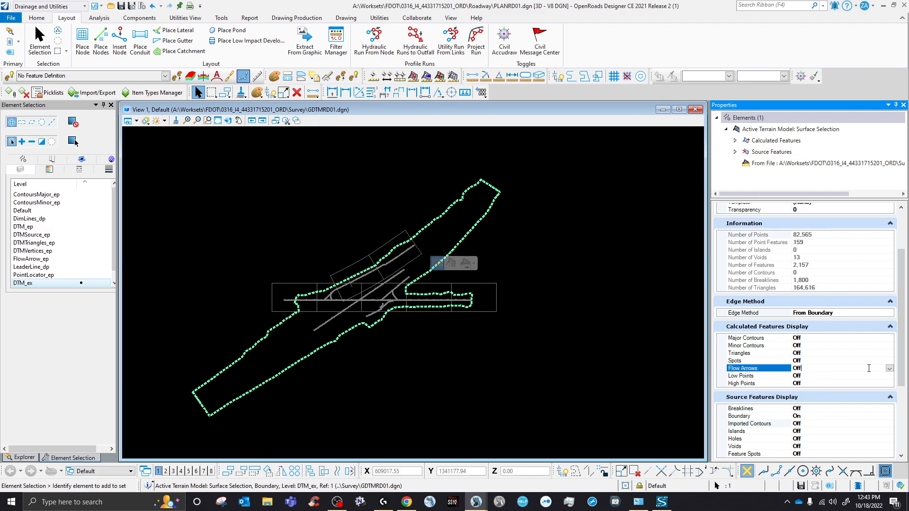
pyautogui.click(890, 368)
pyautogui.click(826, 383)
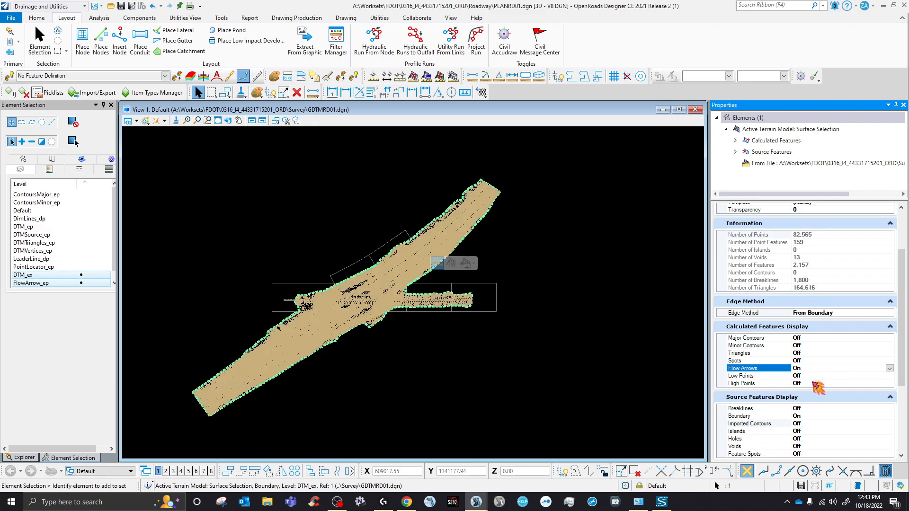
pyautogui.scroll(5, 417, 298)
pyautogui.scroll(6, 421, 245)
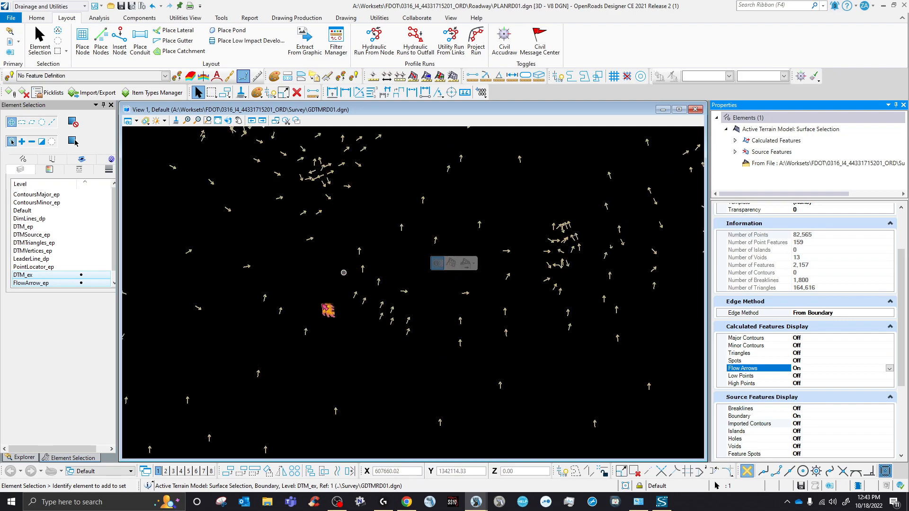
pyautogui.scroll(-3, 379, 277)
pyautogui.scroll(-3, 391, 300)
pyautogui.scroll(4, 406, 282)
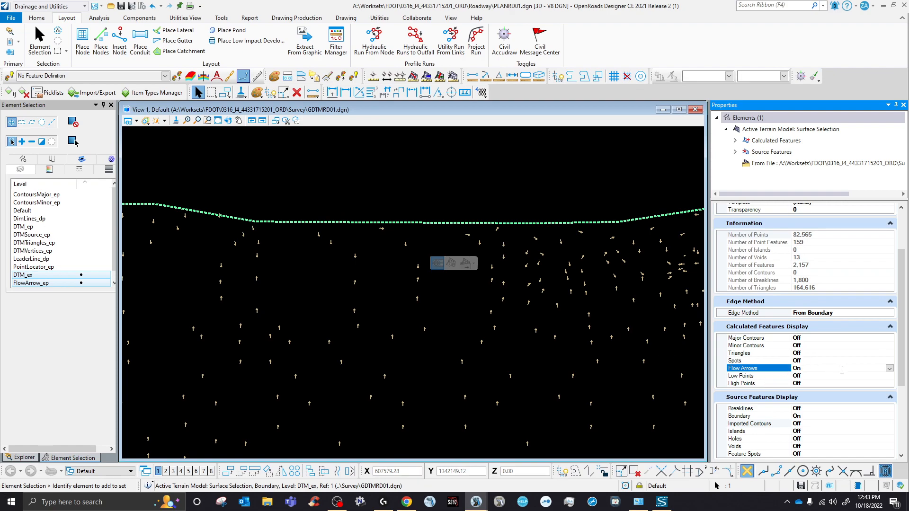
# Set Flow Arrows to Off in the terrain model's calculated features display.
pyautogui.click(889, 368)
pyautogui.click(808, 377)
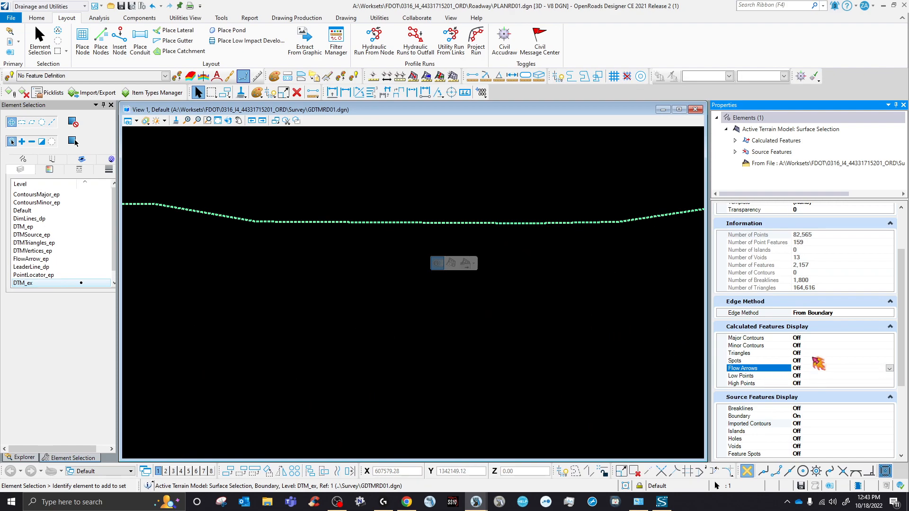
# Set the terrain model's Triangles display to On and back to Off.
pyautogui.click(807, 354)
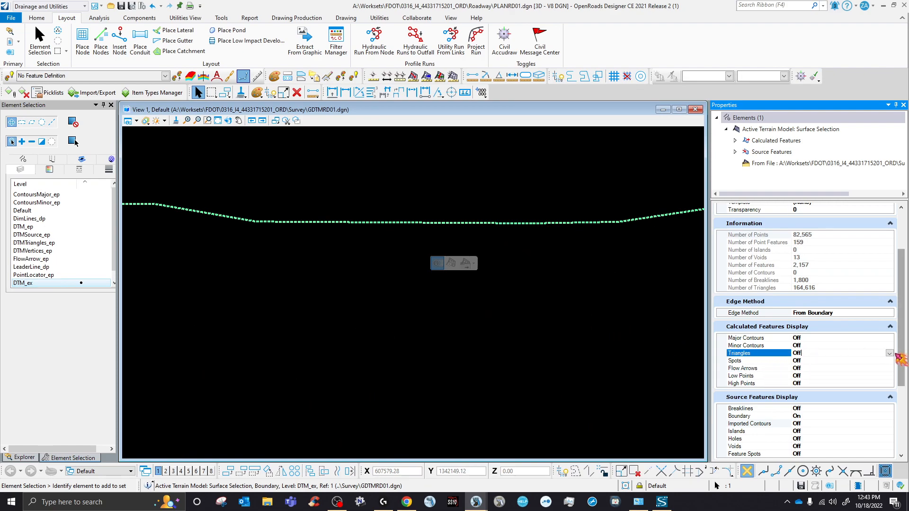
pyautogui.click(890, 353)
pyautogui.click(809, 369)
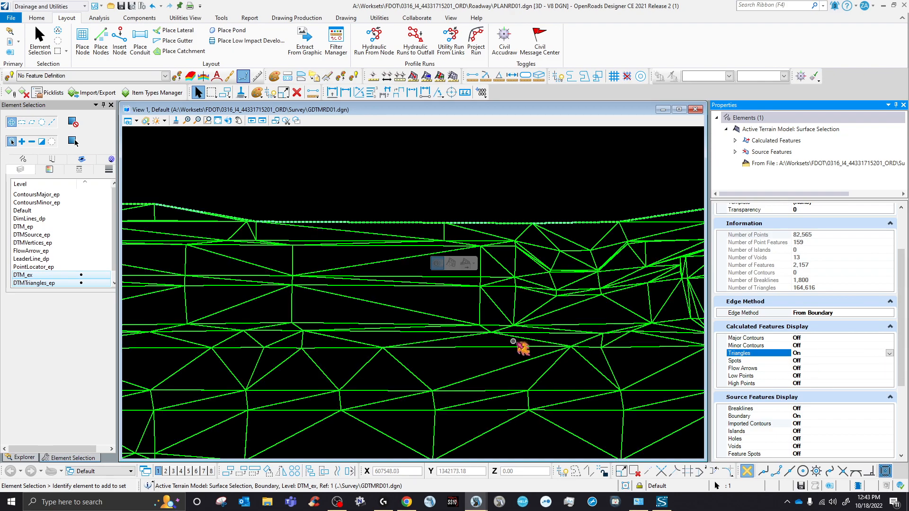
pyautogui.click(890, 354)
pyautogui.click(809, 361)
# Set both Major Contours and Minor Contours to On for the terrain model and clear the selection.
pyautogui.click(821, 337)
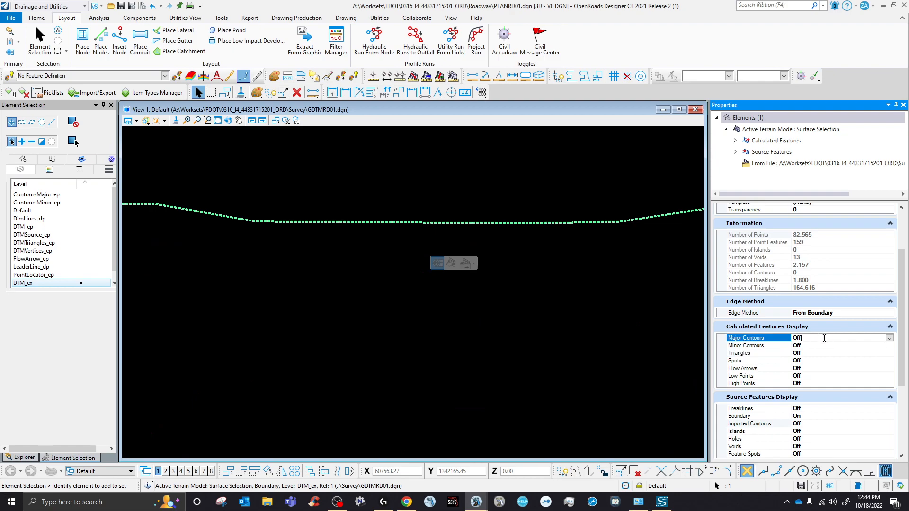
pyautogui.click(890, 338)
pyautogui.click(829, 353)
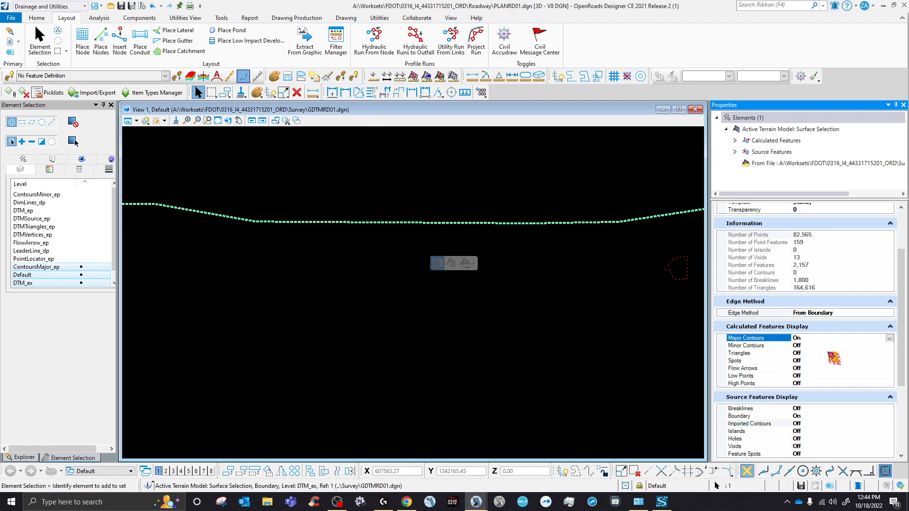
pyautogui.scroll(4, 677, 265)
pyautogui.moveTo(664, 261)
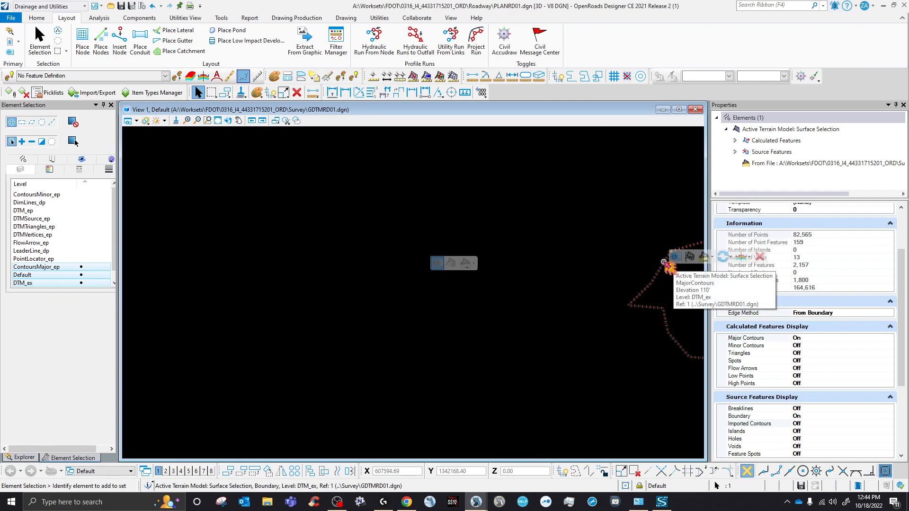
pyautogui.scroll(-5, 600, 272)
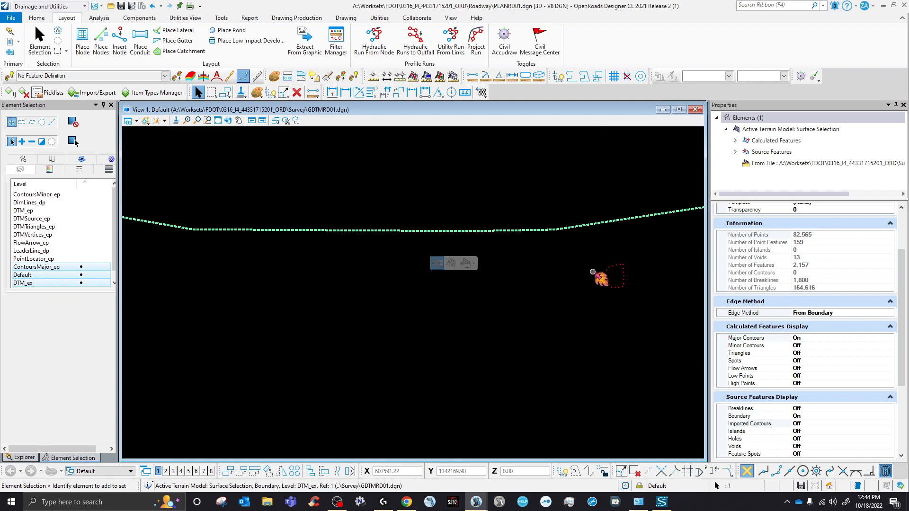
pyautogui.click(890, 346)
pyautogui.click(889, 346)
pyautogui.click(816, 363)
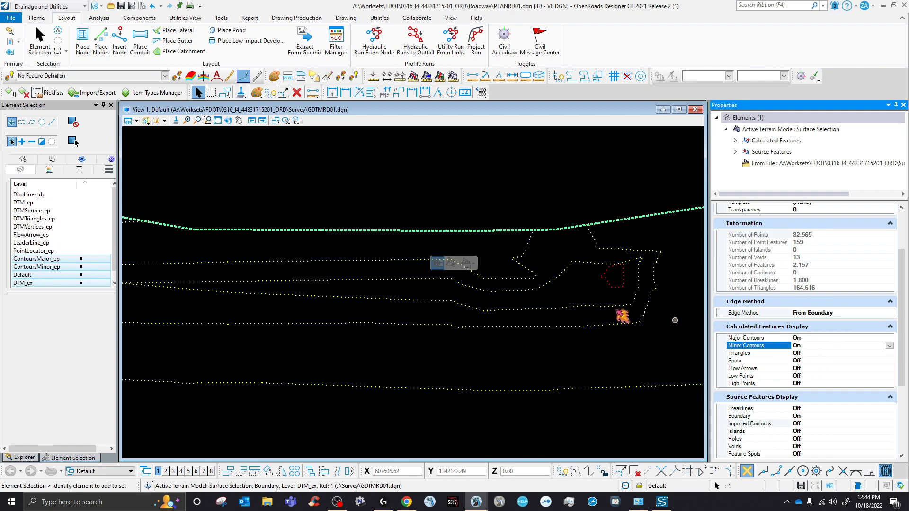
pyautogui.click(578, 290)
# Examine the major and minor contours and their elevation labels across the interchange ramps and infield areas.
pyautogui.scroll(-4, 578, 288)
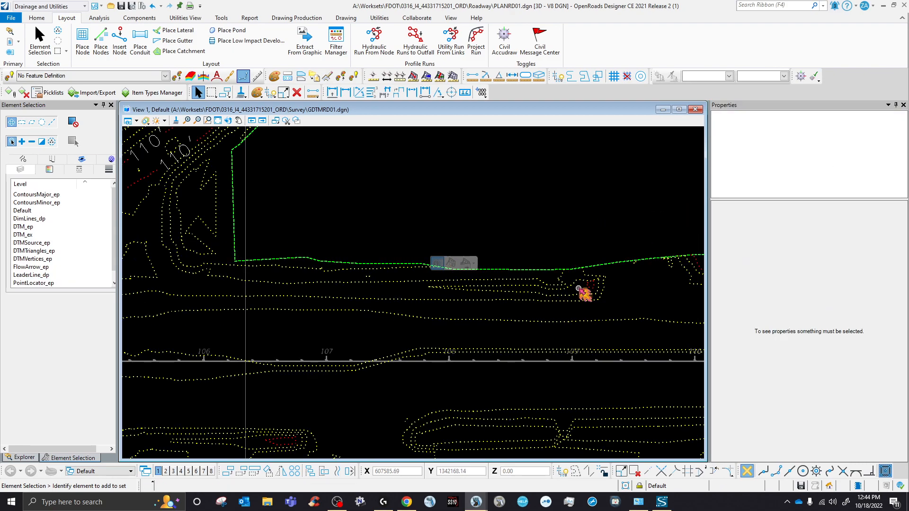
pyautogui.scroll(-2, 580, 291)
pyautogui.scroll(5, 351, 260)
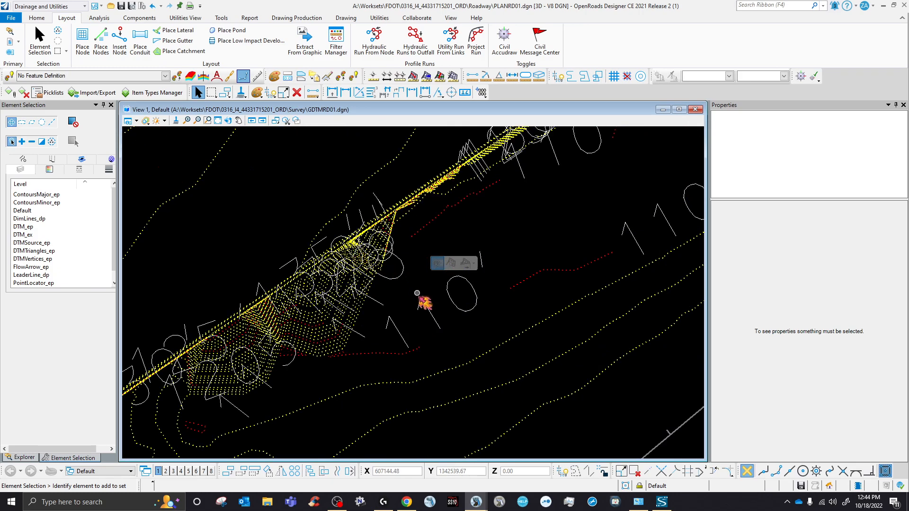
pyautogui.scroll(2, 427, 316)
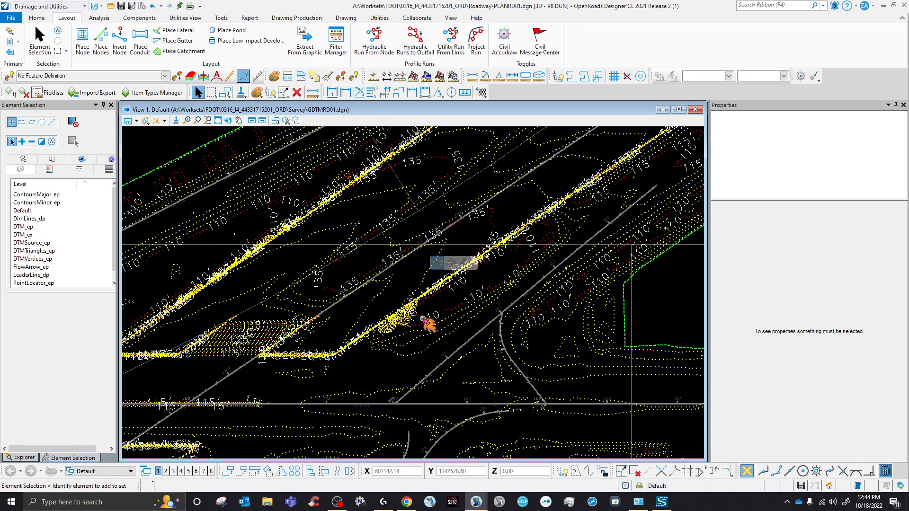
pyautogui.scroll(3, 469, 304)
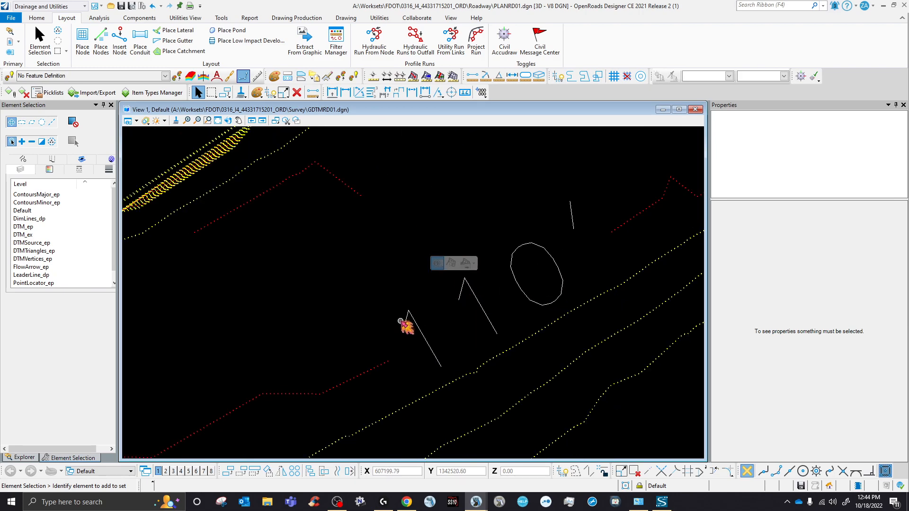
pyautogui.scroll(-3, 406, 326)
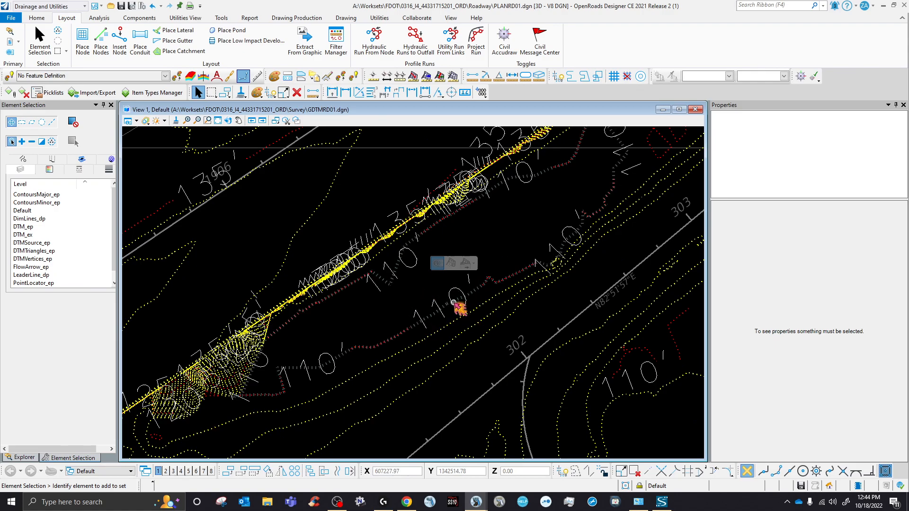
pyautogui.scroll(-2, 458, 307)
pyautogui.scroll(1, 488, 297)
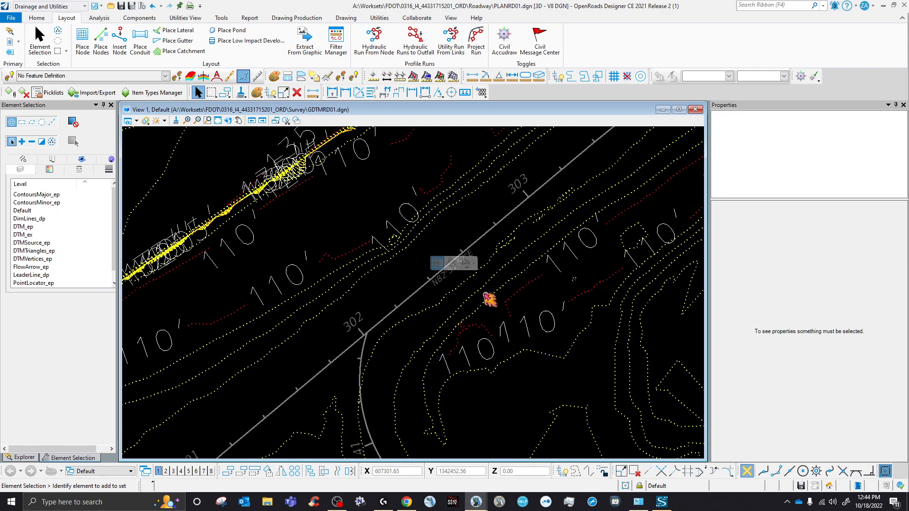
pyautogui.scroll(-3, 516, 324)
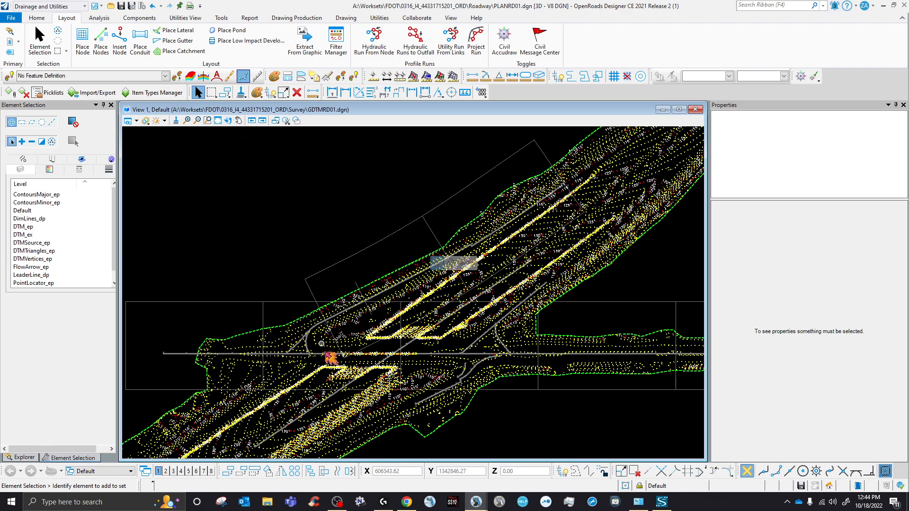
pyautogui.scroll(4, 312, 356)
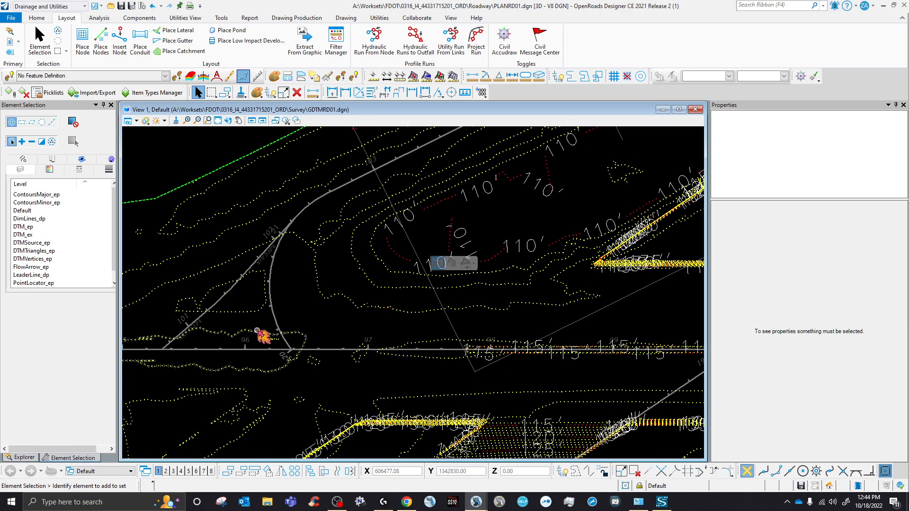
pyautogui.scroll(-2, 263, 335)
pyautogui.scroll(2, 398, 223)
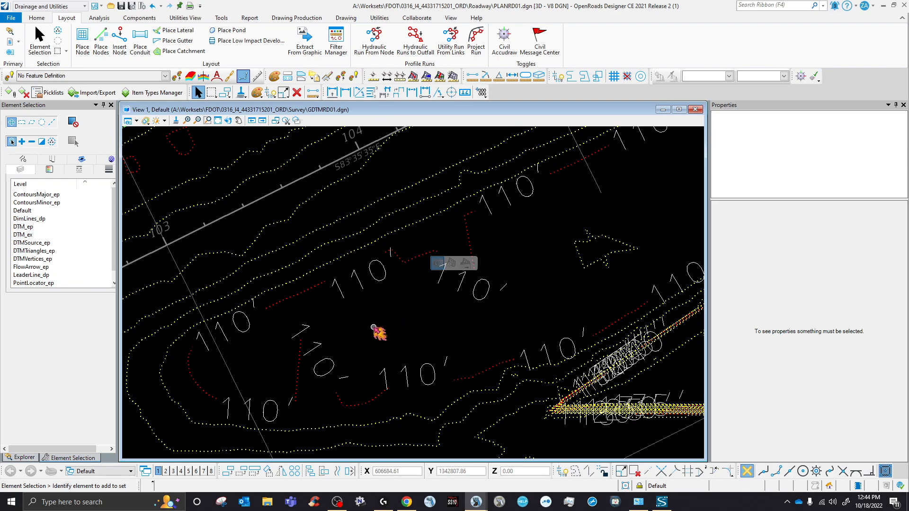
pyautogui.scroll(-1, 375, 328)
pyautogui.scroll(3, 363, 301)
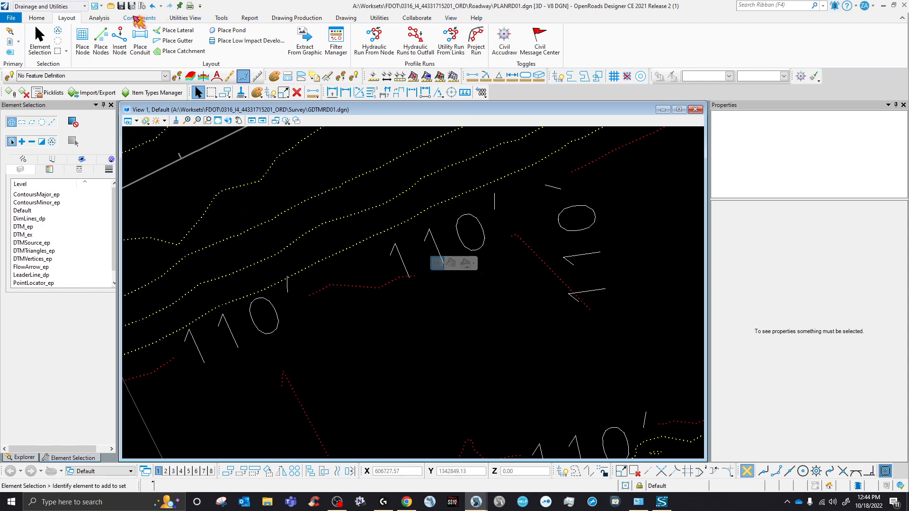
# Set the drawing's annotation scale to 1"=30'.
pyautogui.click(37, 18)
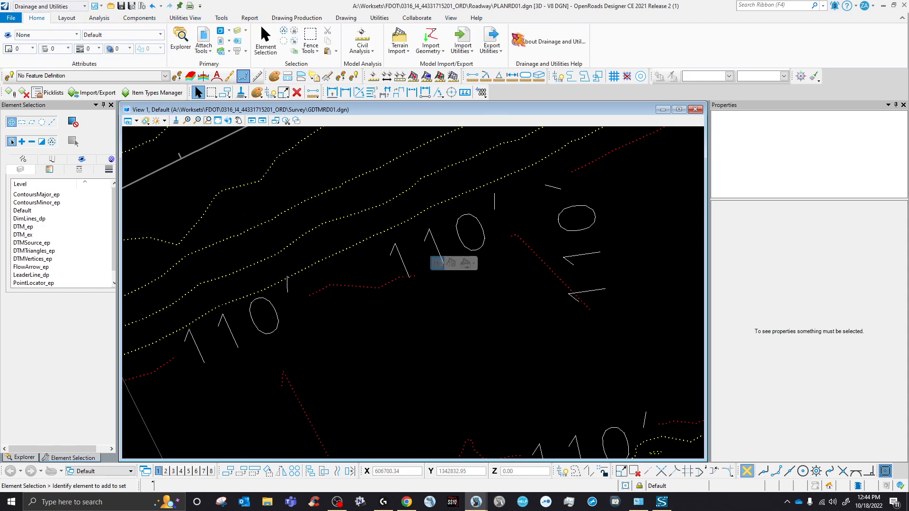
pyautogui.click(296, 18)
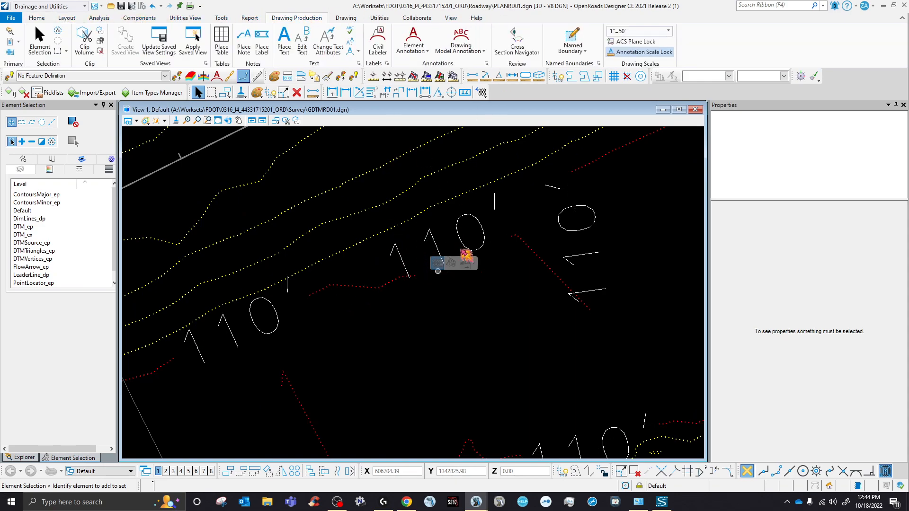
pyautogui.click(639, 31)
pyautogui.click(637, 77)
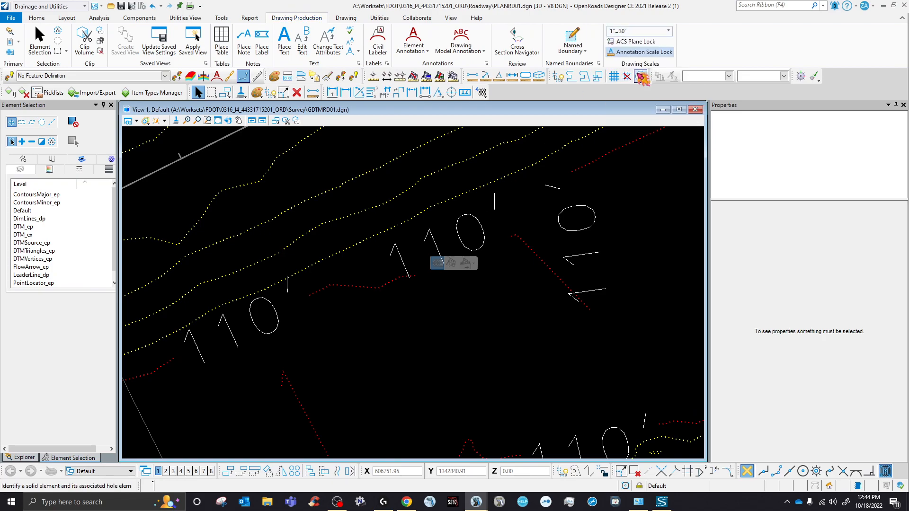
# Examine the contour label size and spacing along the mainline near stations 99 to 102 and around the low area south of it.
pyautogui.scroll(-4, 467, 315)
pyautogui.scroll(4, 443, 301)
pyautogui.scroll(2, 472, 345)
pyautogui.scroll(-3, 456, 314)
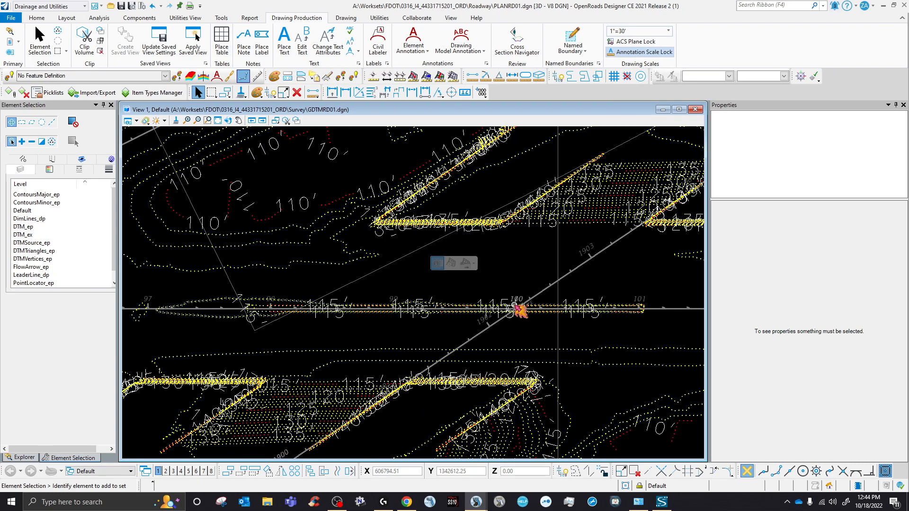
pyautogui.scroll(4, 459, 315)
pyautogui.scroll(-5, 428, 244)
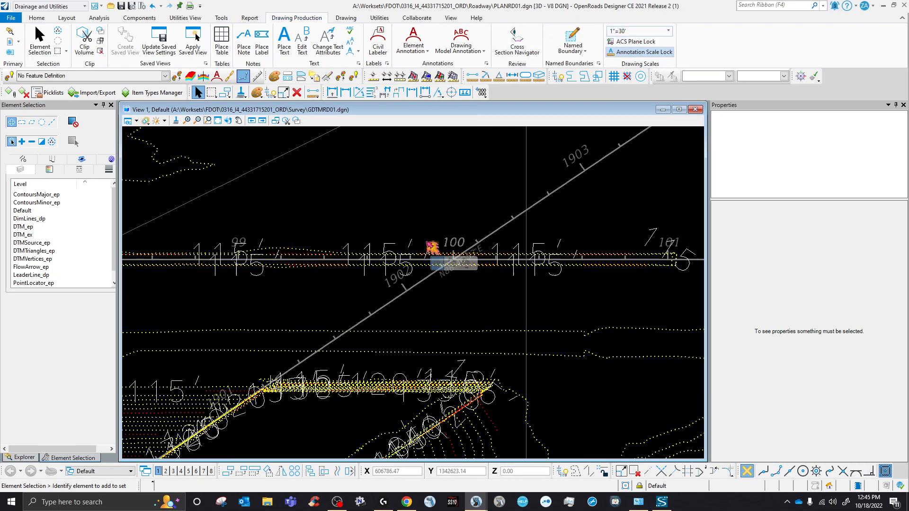
pyautogui.scroll(-3, 402, 260)
pyautogui.scroll(3, 426, 260)
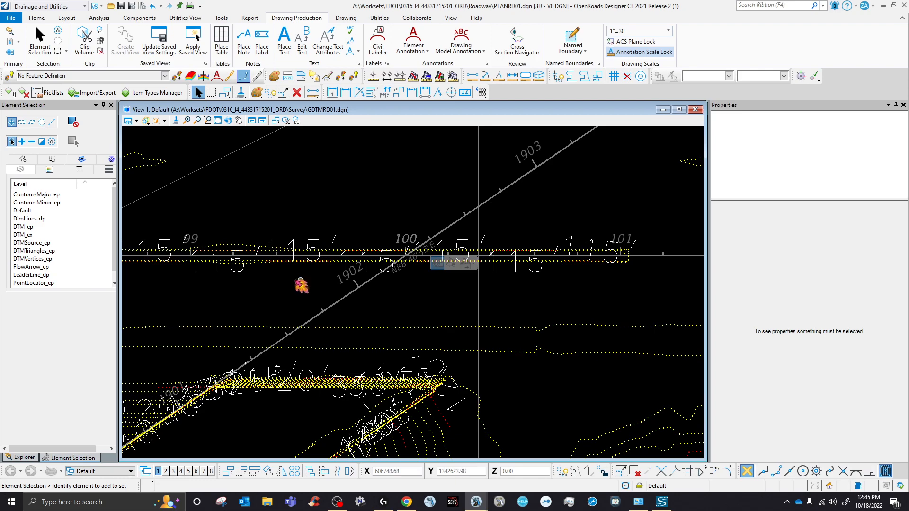
pyautogui.scroll(-3, 286, 273)
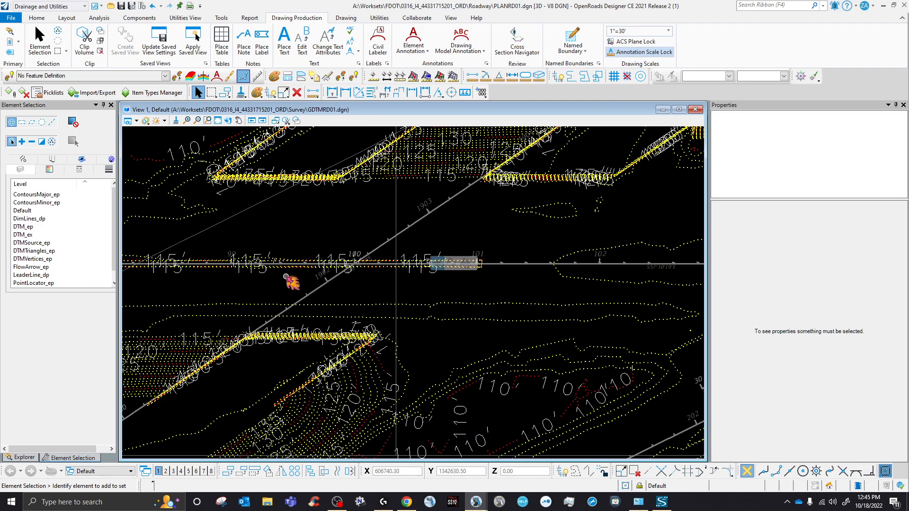
pyautogui.scroll(3, 510, 391)
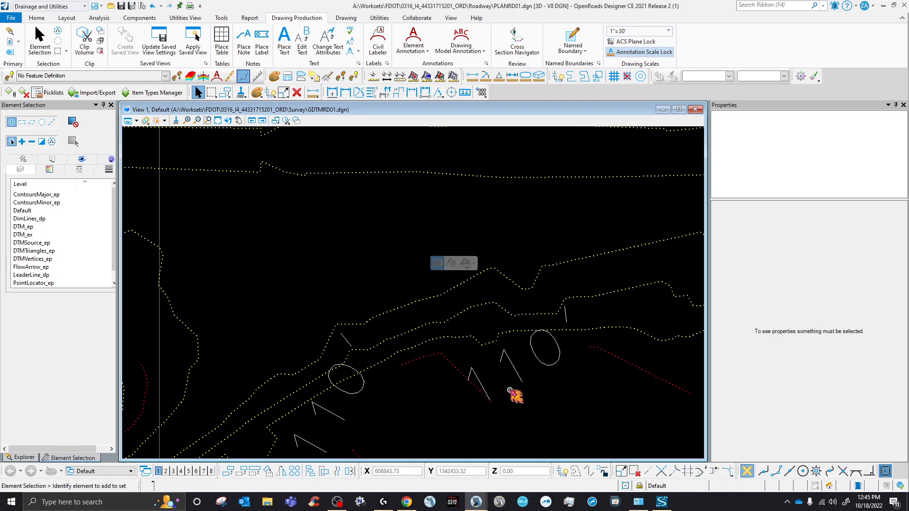
pyautogui.scroll(-3, 493, 389)
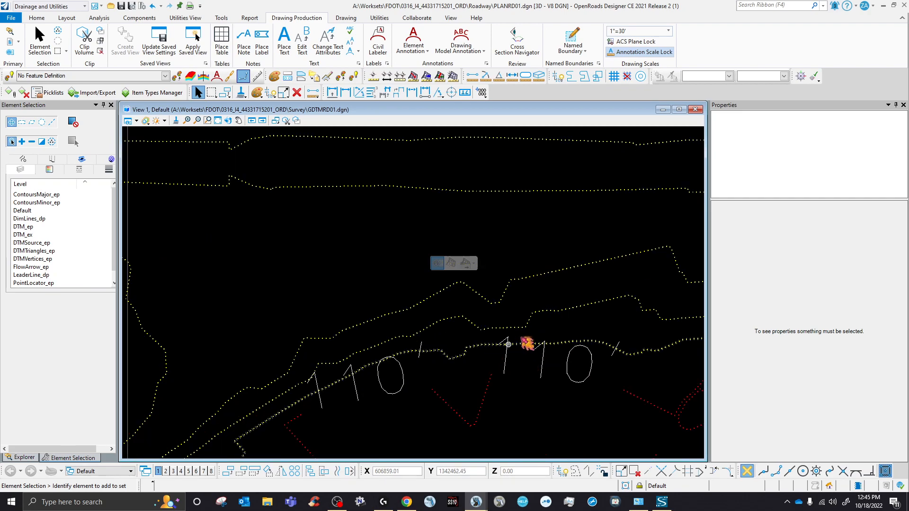
pyautogui.scroll(-2, 508, 373)
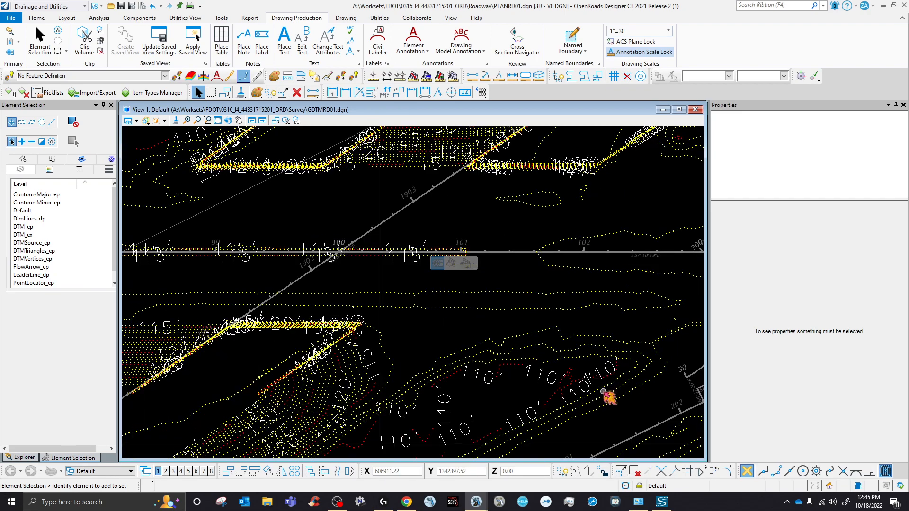
pyautogui.scroll(2, 587, 395)
pyautogui.scroll(1, 586, 395)
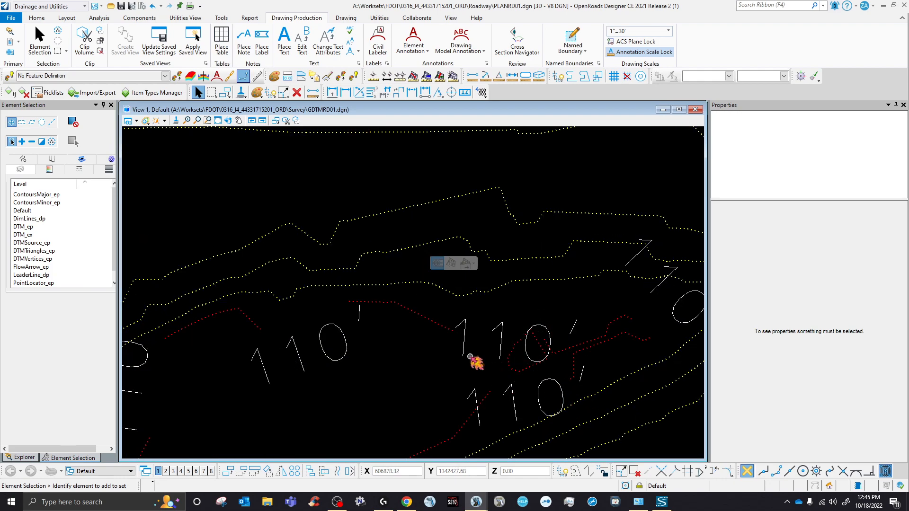
pyautogui.scroll(-2, 413, 342)
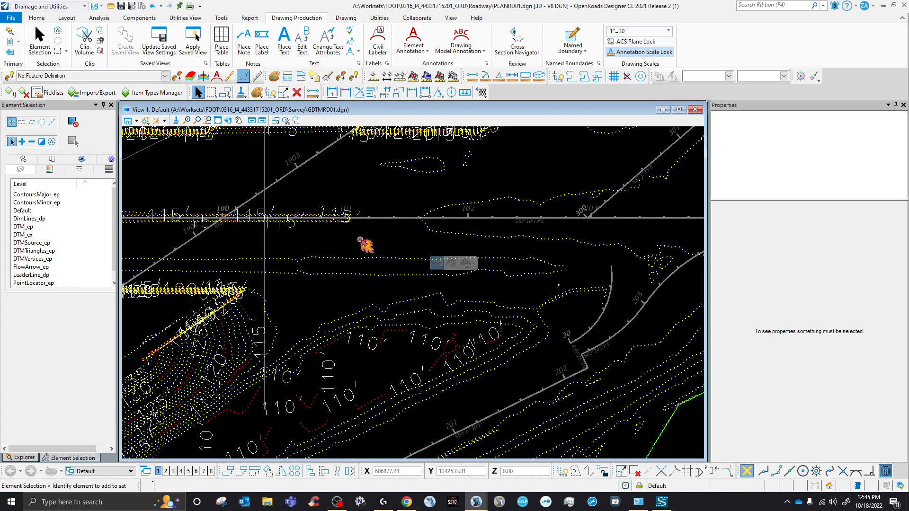
# Change the drawing's annotation scale to 1"=10'.
pyautogui.click(637, 31)
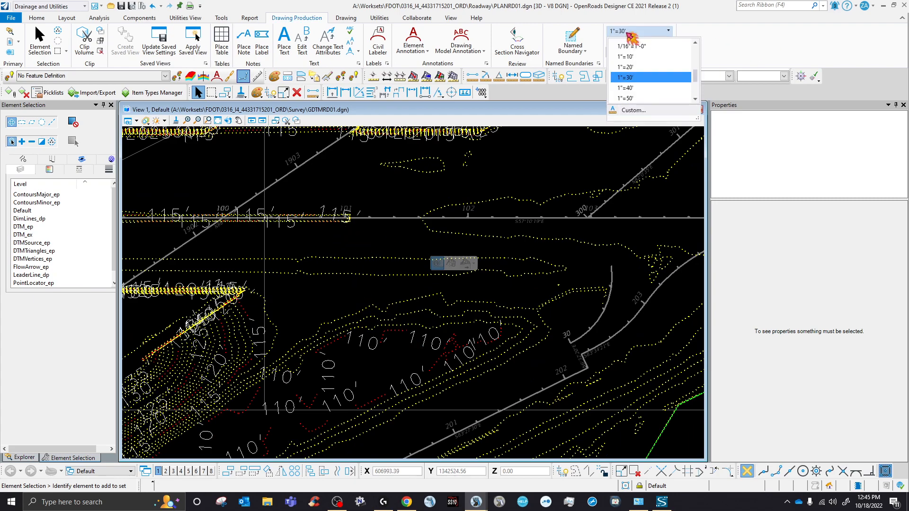
pyautogui.click(639, 63)
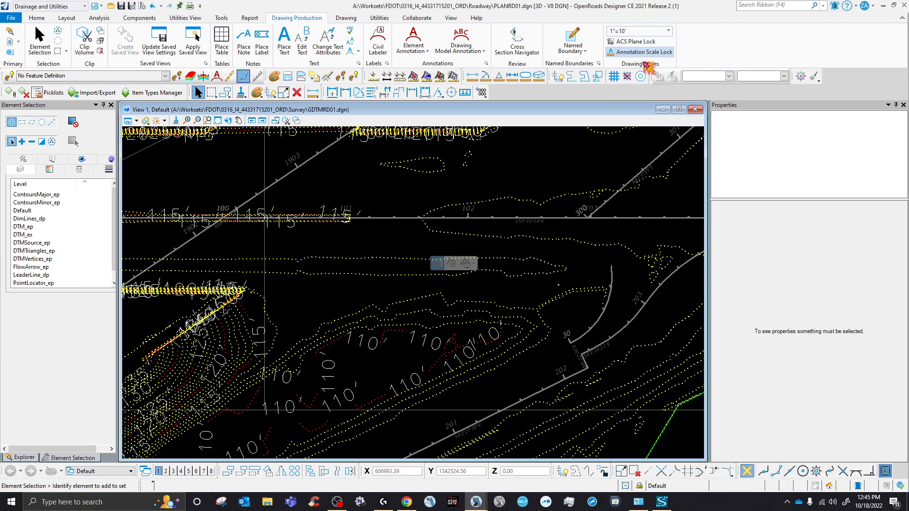
# Deactivate the referenced survey terrain model near station 106 to make the roadway plan the active model.
pyautogui.scroll(-3, 407, 238)
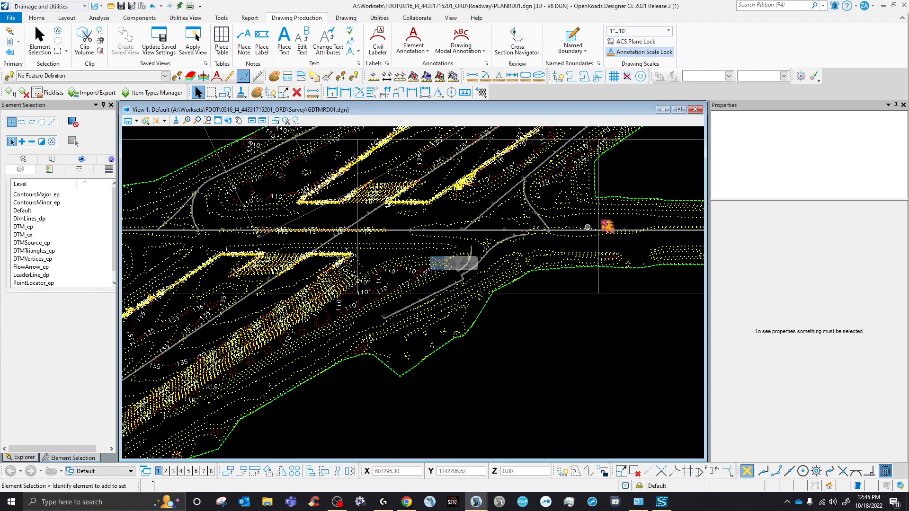
pyautogui.scroll(3, 613, 197)
pyautogui.click(611, 190)
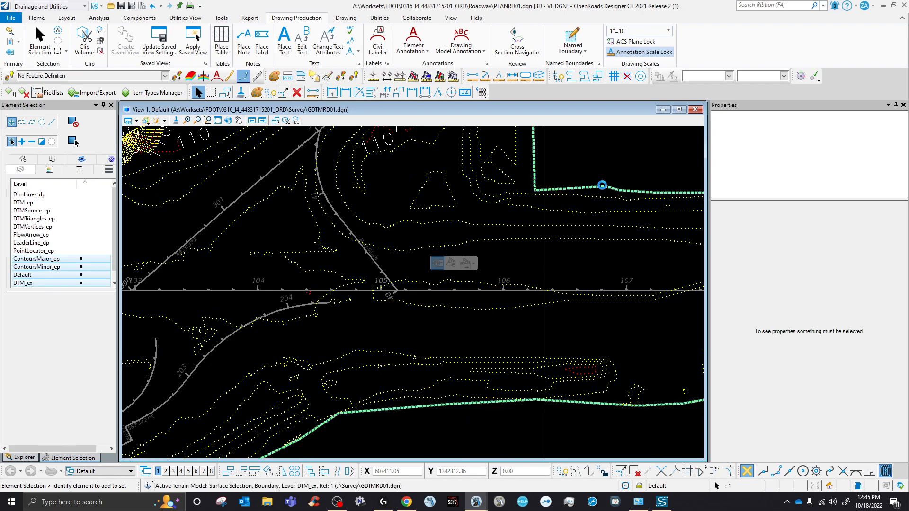
pyautogui.scroll(-3, 805, 343)
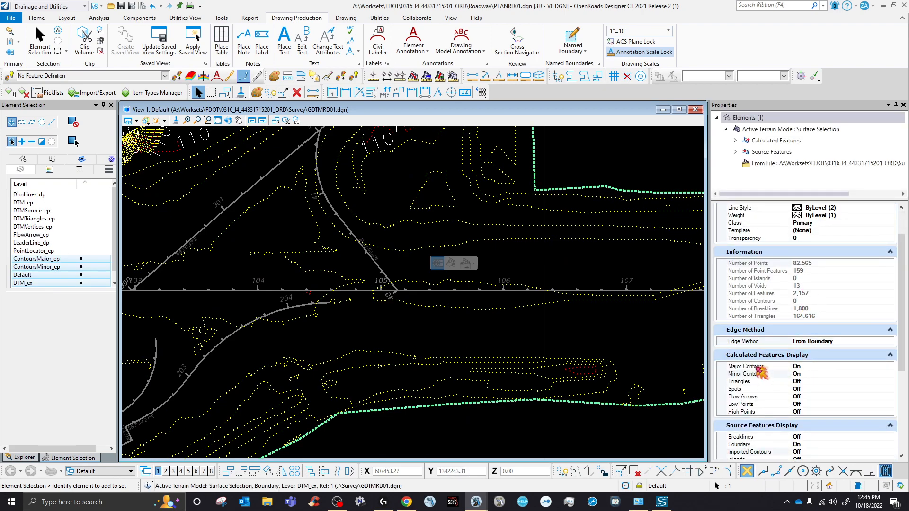
pyautogui.rightClick(573, 169)
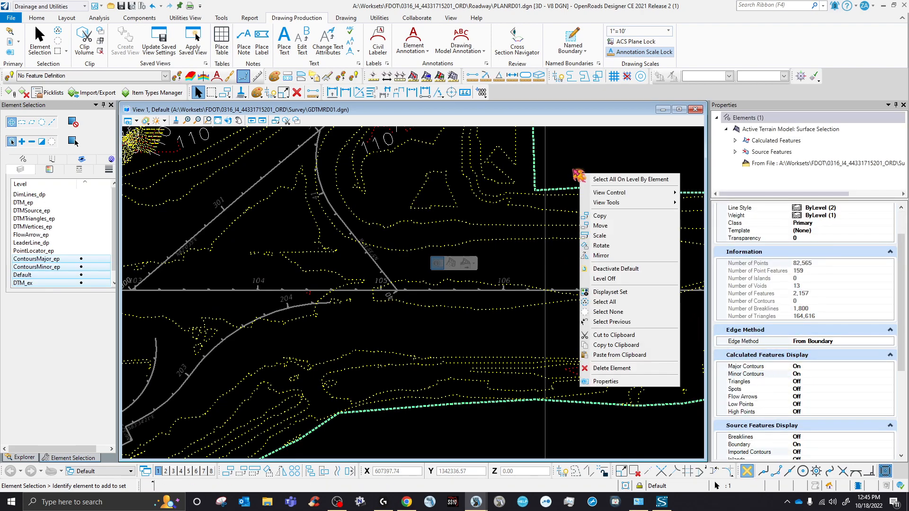
pyautogui.click(618, 269)
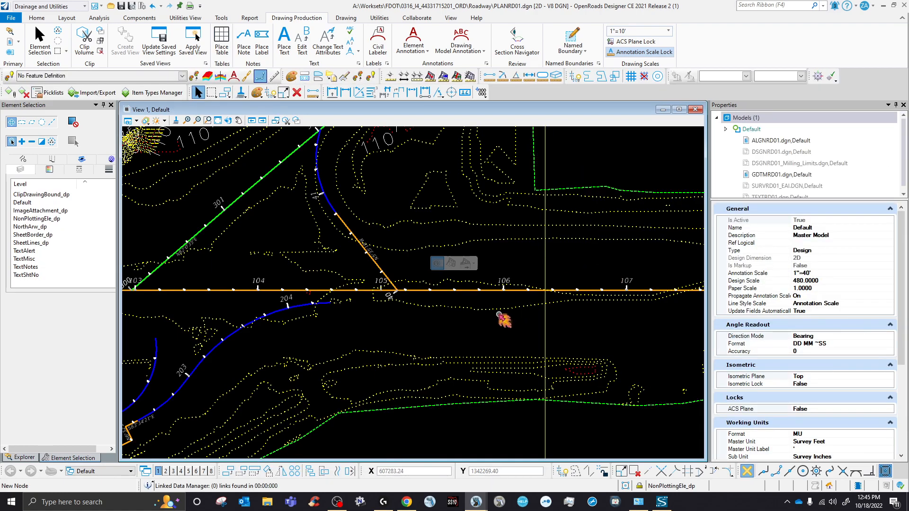
# Set the roadway plan's annotation scale to 1"=10' and check the alignment and contour label sizes near station 202.
pyautogui.scroll(-3, 504, 319)
pyautogui.scroll(5, 215, 376)
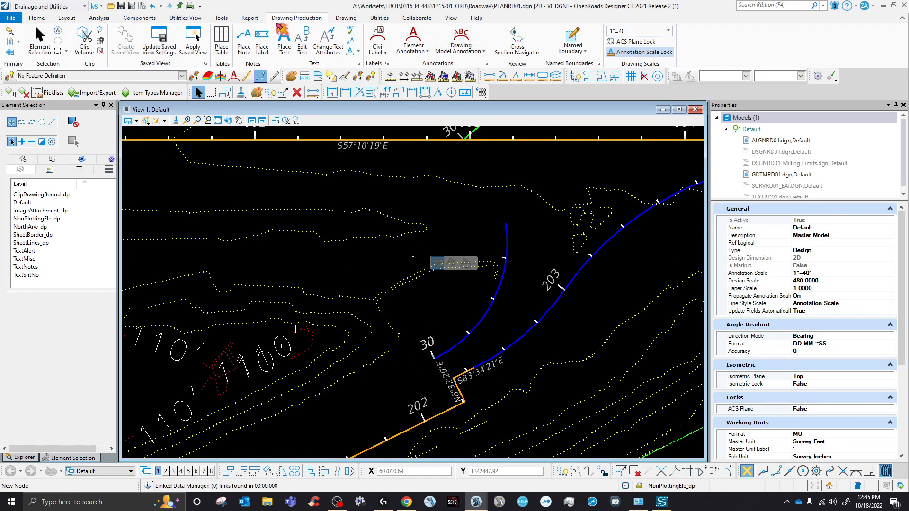
pyautogui.click(637, 31)
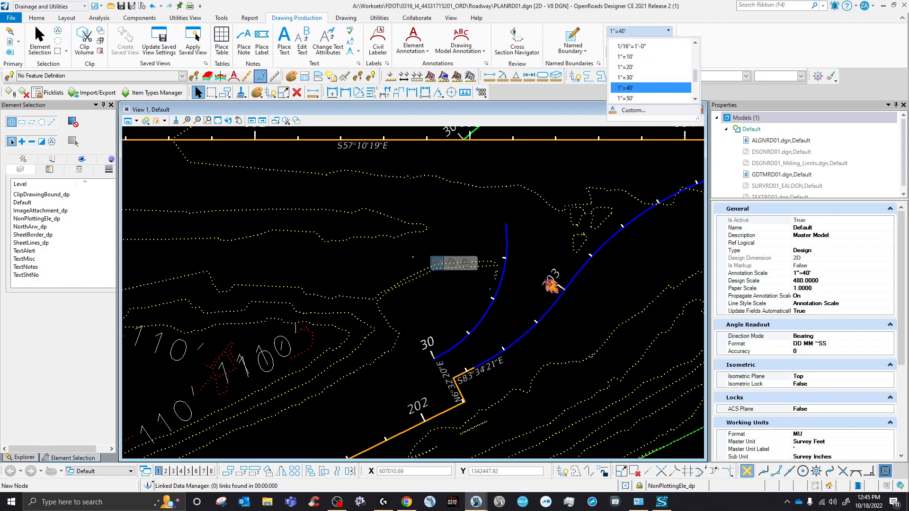
pyautogui.click(628, 57)
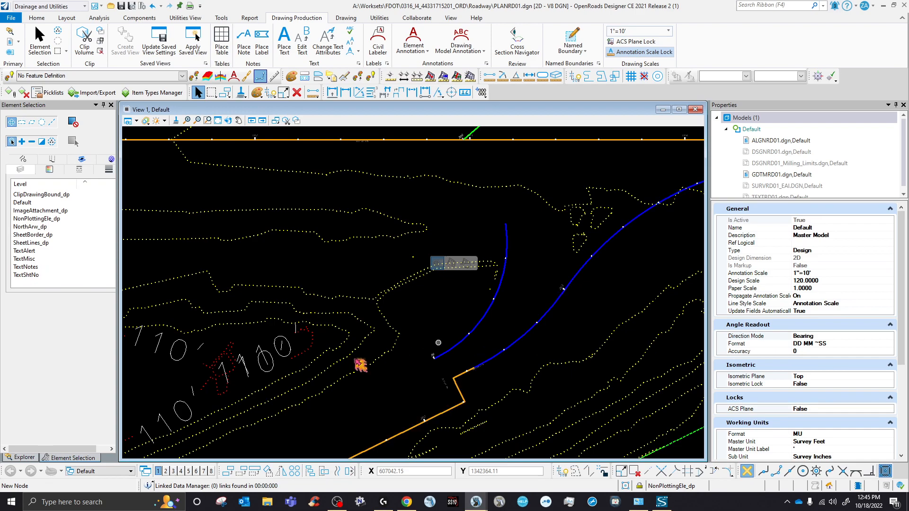
pyautogui.scroll(4, 258, 367)
pyautogui.scroll(-4, 331, 326)
pyautogui.scroll(-2, 331, 327)
pyautogui.scroll(4, 334, 329)
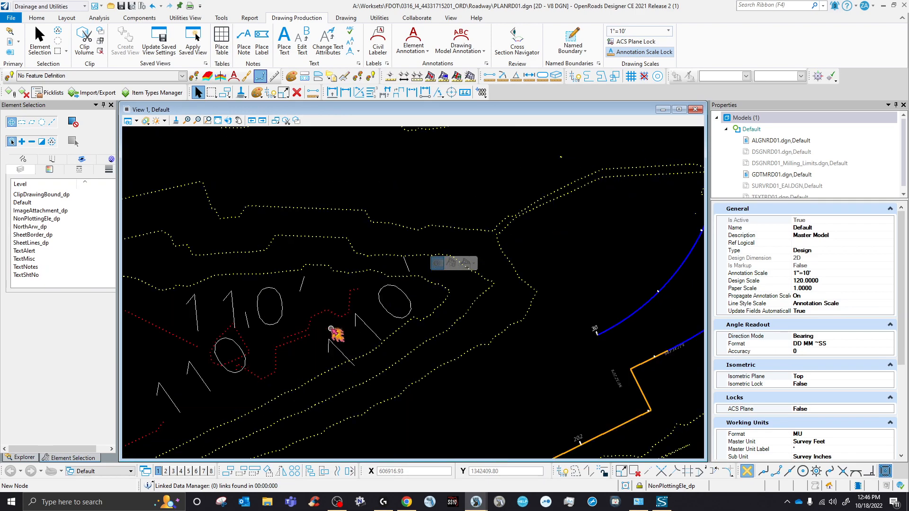
# Change the plan's annotation scale to 1"=40' and compare the alignment labels with the contour labels.
pyautogui.click(653, 31)
pyautogui.click(647, 88)
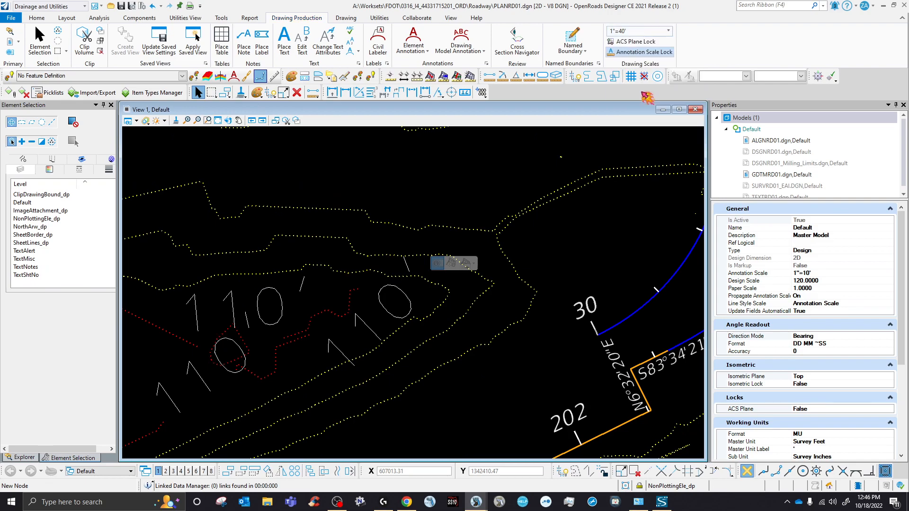
pyautogui.scroll(-3, 314, 265)
pyautogui.scroll(3, 367, 301)
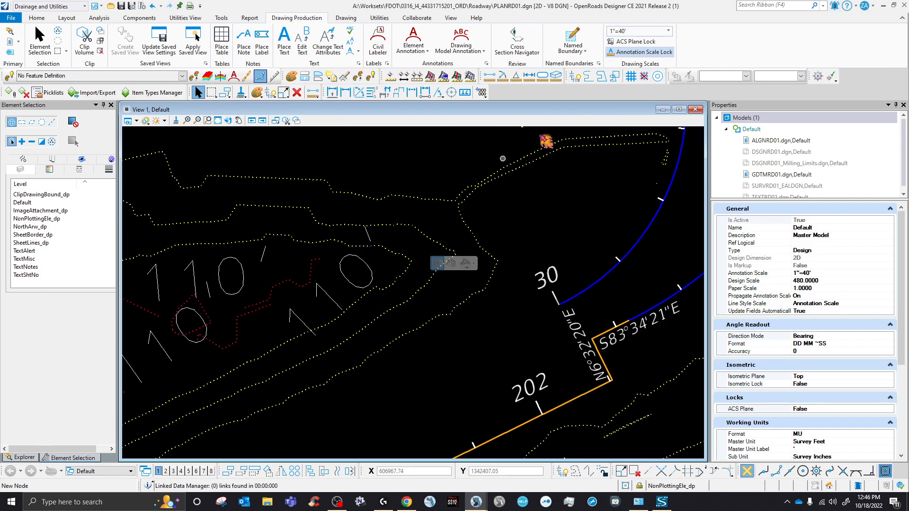
# Try an annotation scale of 1"=60' for the roadway plan.
pyautogui.click(644, 31)
pyautogui.scroll(-1, 640, 97)
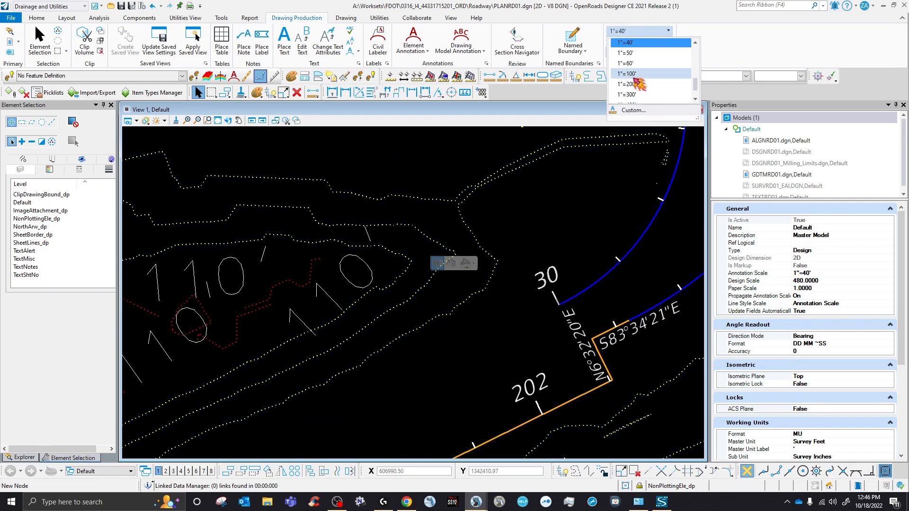
pyautogui.click(635, 77)
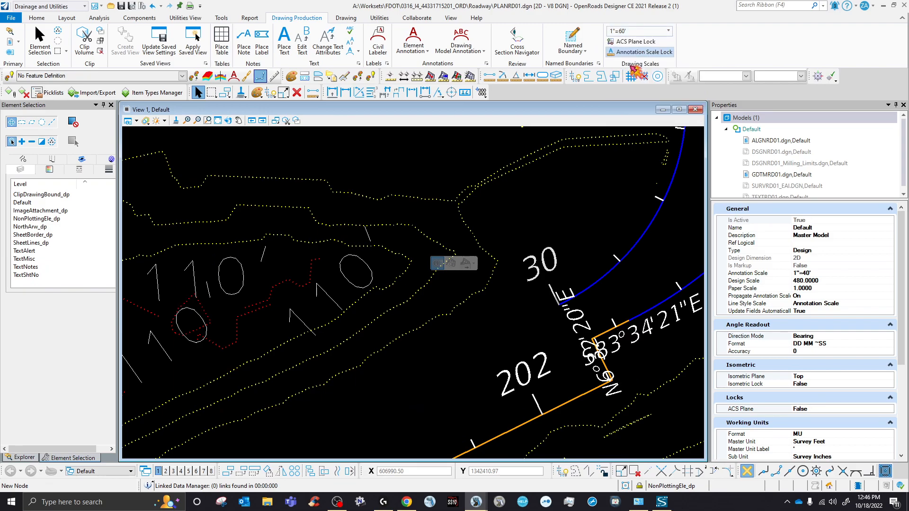
# Set the roadway plan's annotation scale to 1"=50' and check the station labels across the interchange.
pyautogui.click(639, 31)
pyautogui.click(630, 56)
pyautogui.scroll(-5, 328, 202)
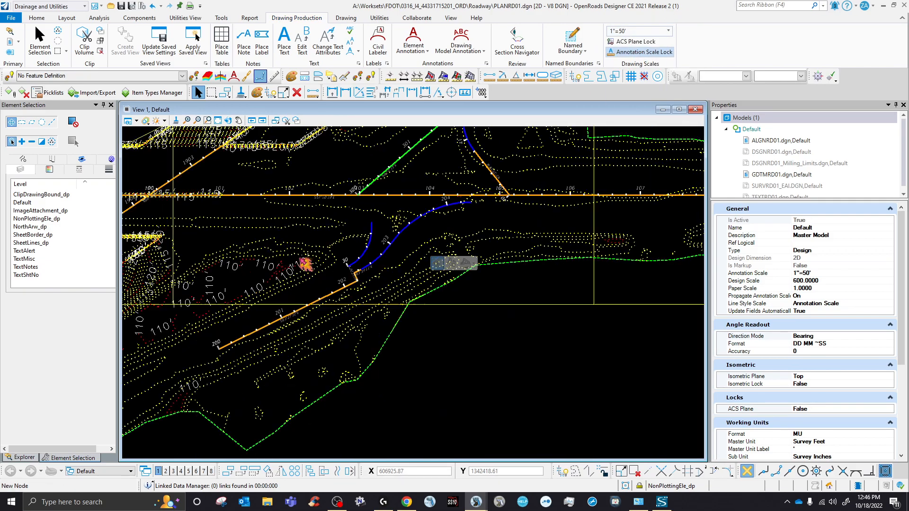
# Switch to the OpenRoads Modeling workflow and start Label Terrain Contours for the area near stations 109 to 111.
pyautogui.scroll(5, 530, 224)
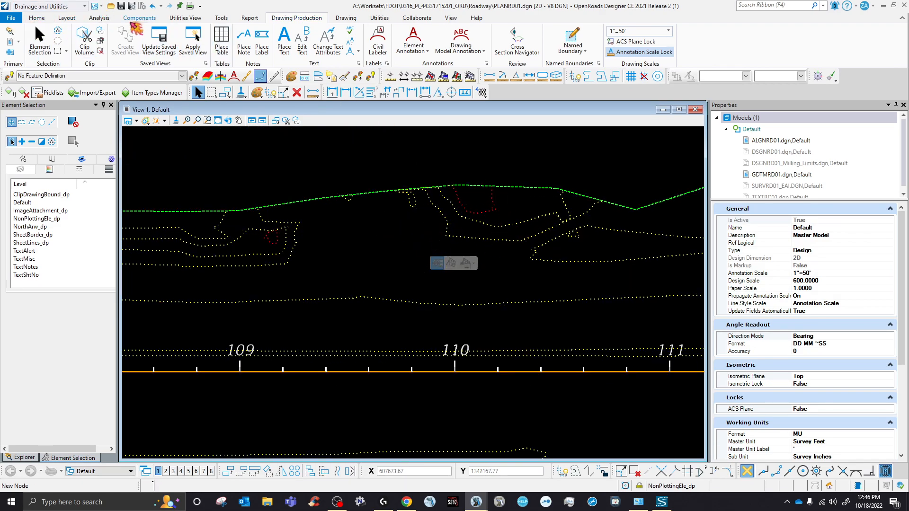
pyautogui.click(67, 18)
pyautogui.click(141, 18)
pyautogui.click(57, 6)
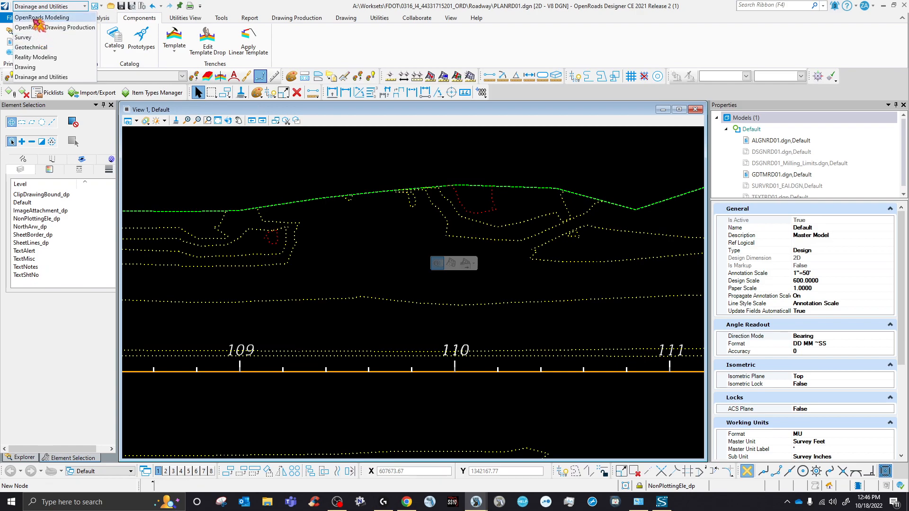
pyautogui.click(47, 18)
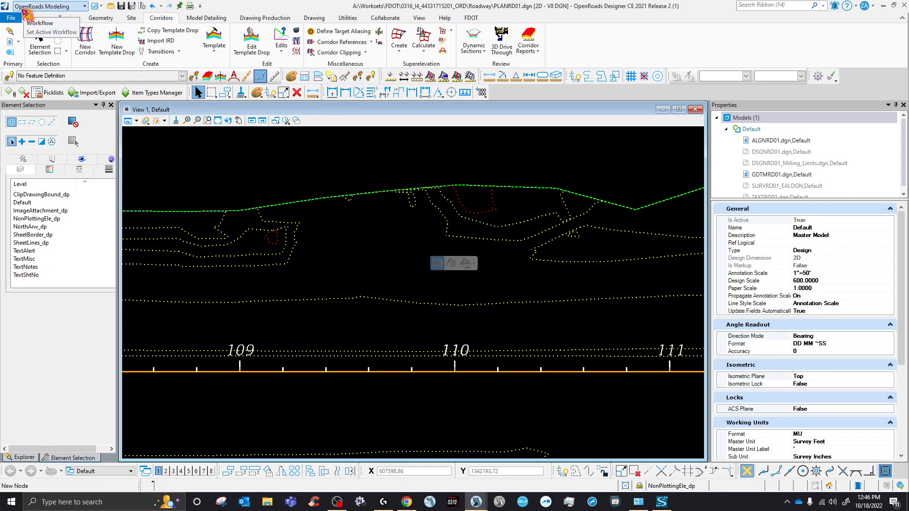
pyautogui.click(66, 19)
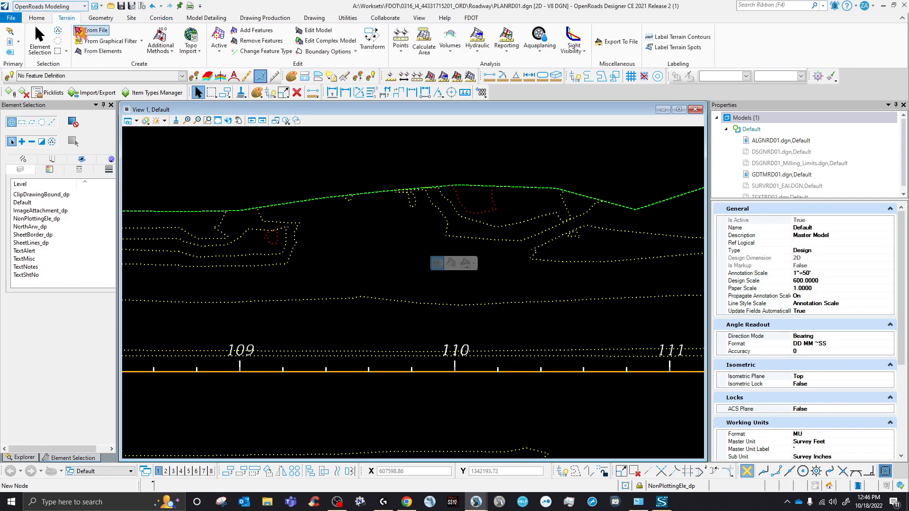
pyautogui.click(689, 39)
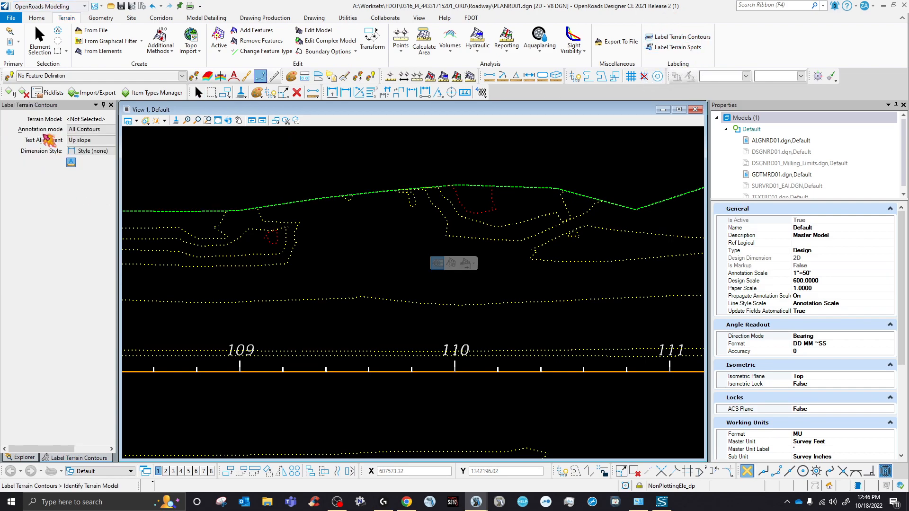
# Select the terrain by its boundary and set contour labeling to Major Contours Only with Follow line text alignment.
pyautogui.moveTo(40, 104); pyautogui.dragTo(222, 162)
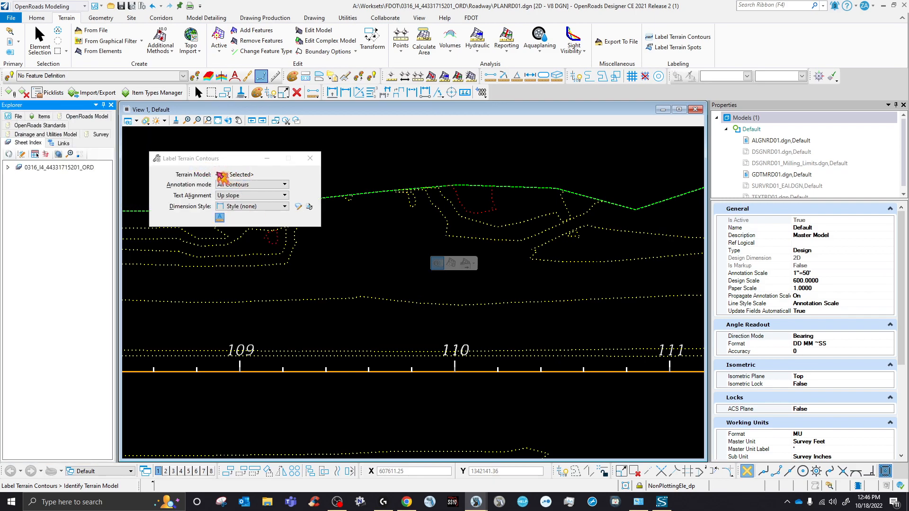
pyautogui.moveTo(361, 239); pyautogui.dragTo(372, 270, button='middle')
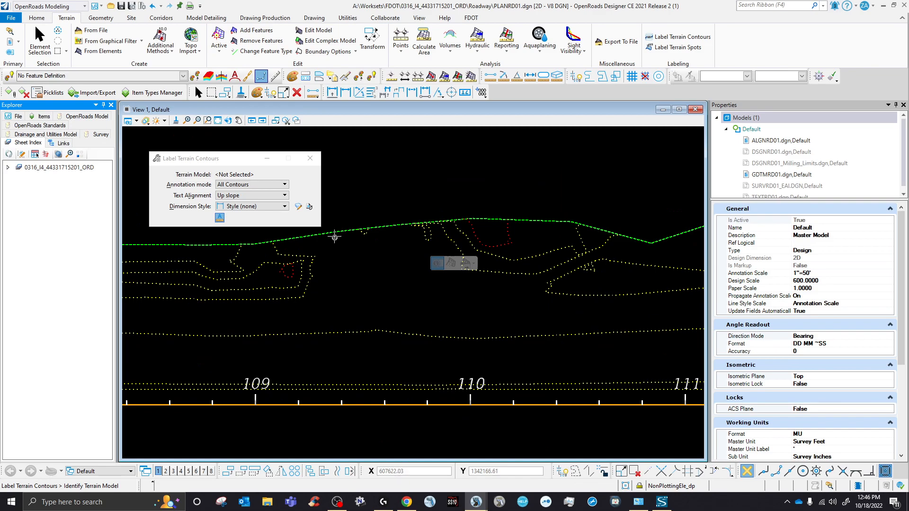
pyautogui.click(335, 235)
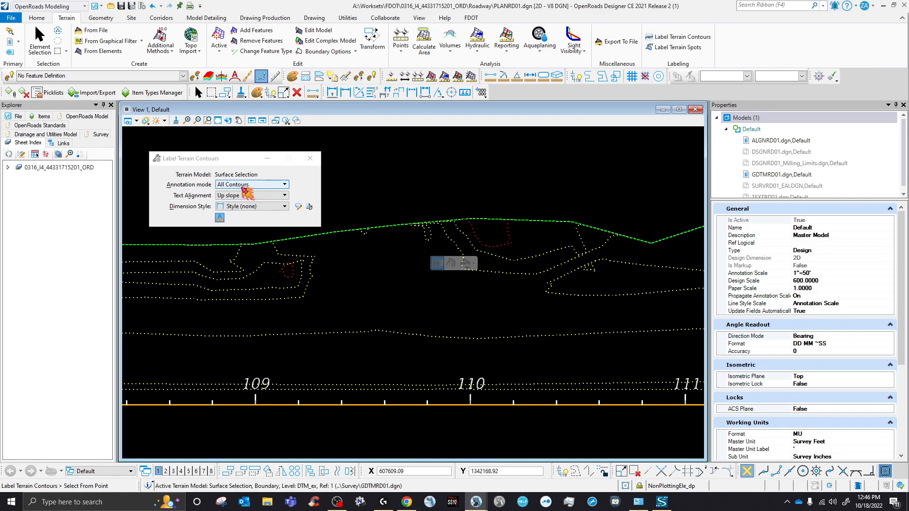
pyautogui.click(242, 187)
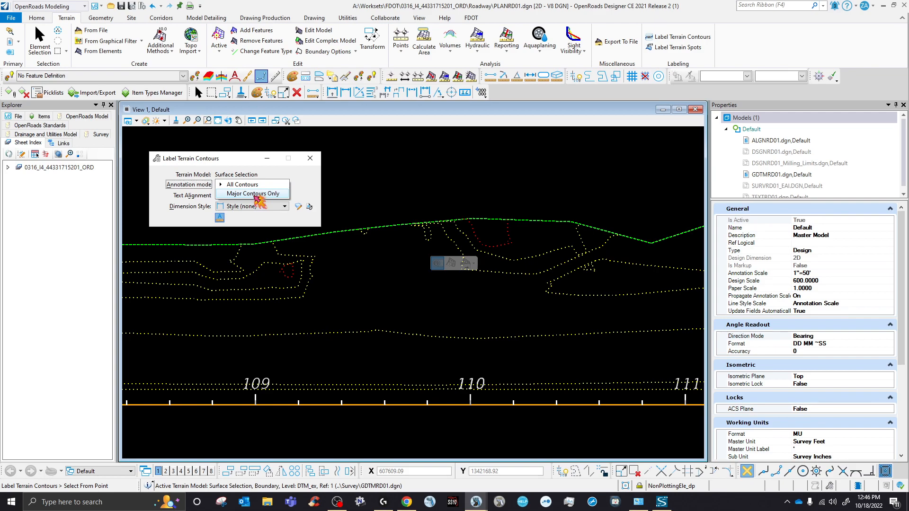
pyautogui.click(253, 194)
pyautogui.click(240, 198)
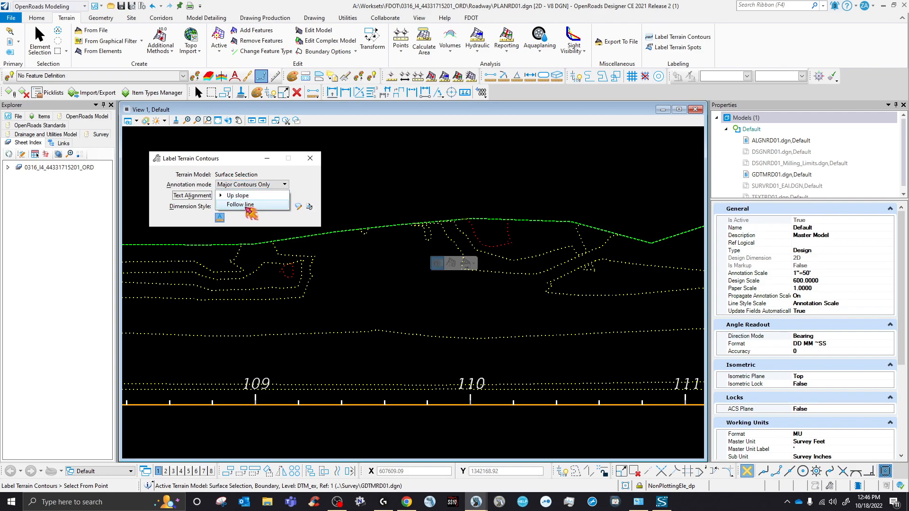
pyautogui.click(240, 205)
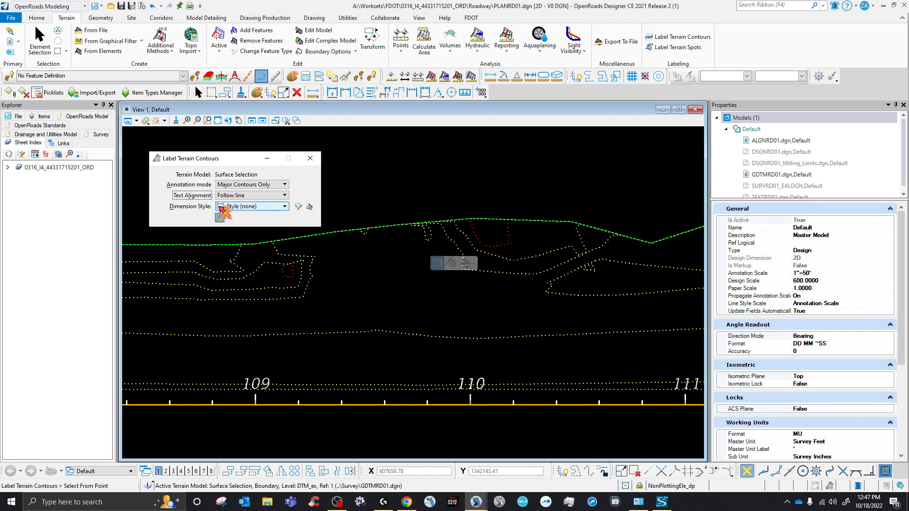
# Set the contour labels' dimension style to _FDOT_Note-Line.
pyautogui.click(230, 206)
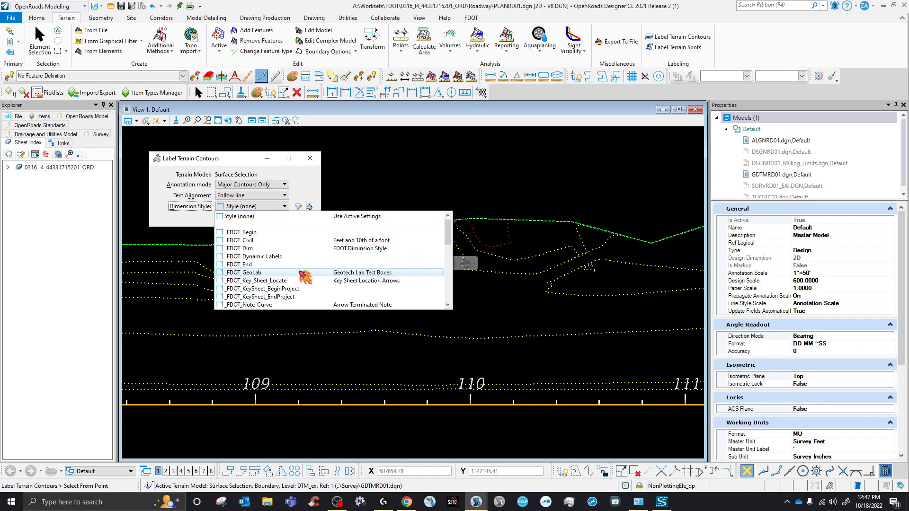
pyautogui.scroll(-2, 307, 280)
pyautogui.scroll(-10, 309, 282)
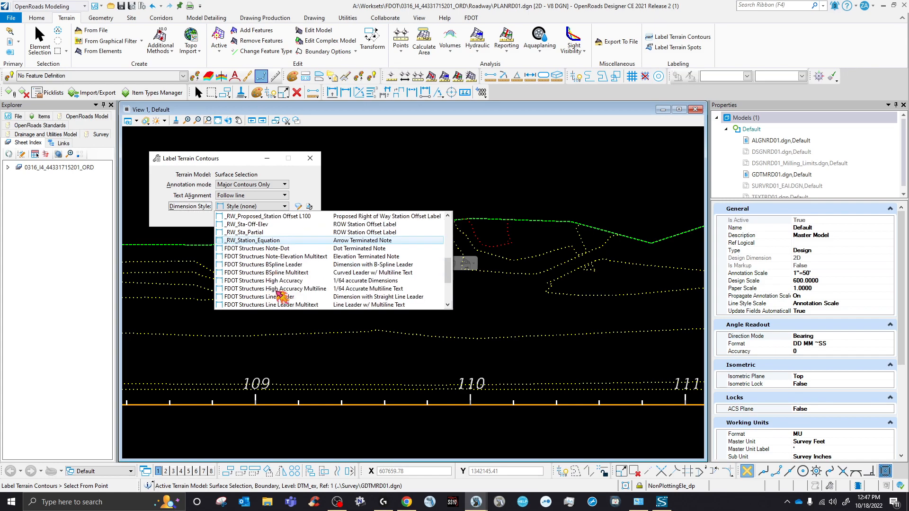
pyautogui.scroll(8, 286, 289)
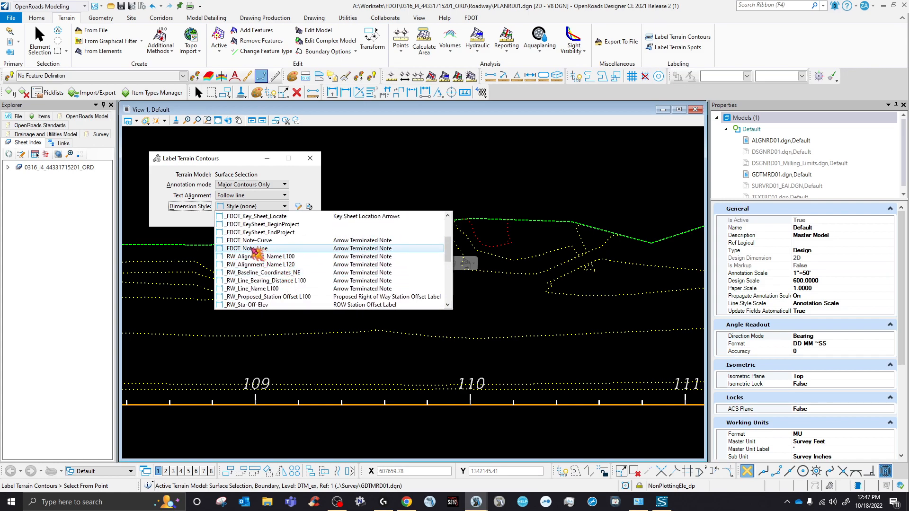
pyautogui.click(264, 249)
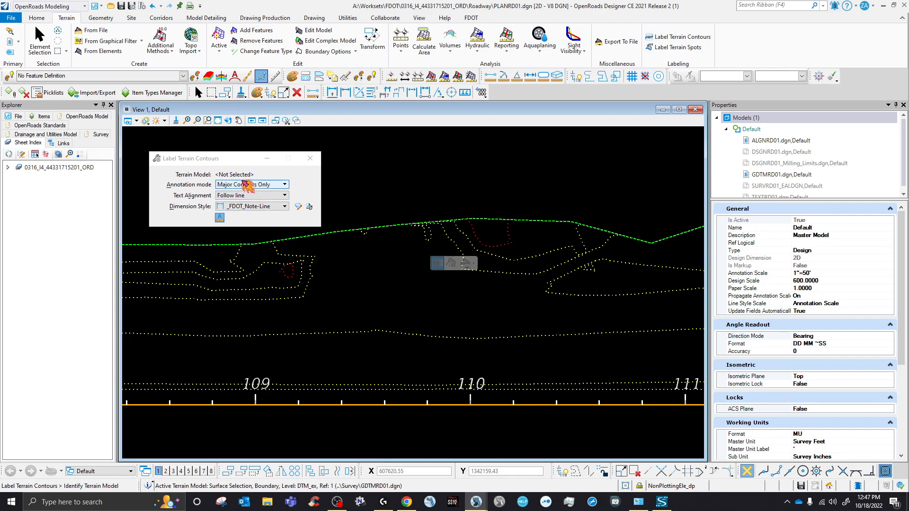
# Reselect the terrain and label the small closed major contour near station 109 with a line crossing into it from the southeast.
pyautogui.click(307, 234)
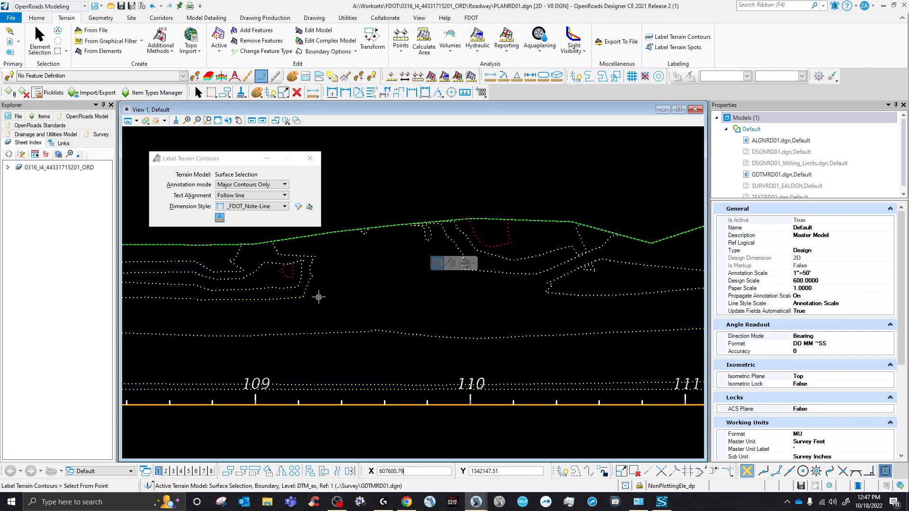
pyautogui.click(319, 298)
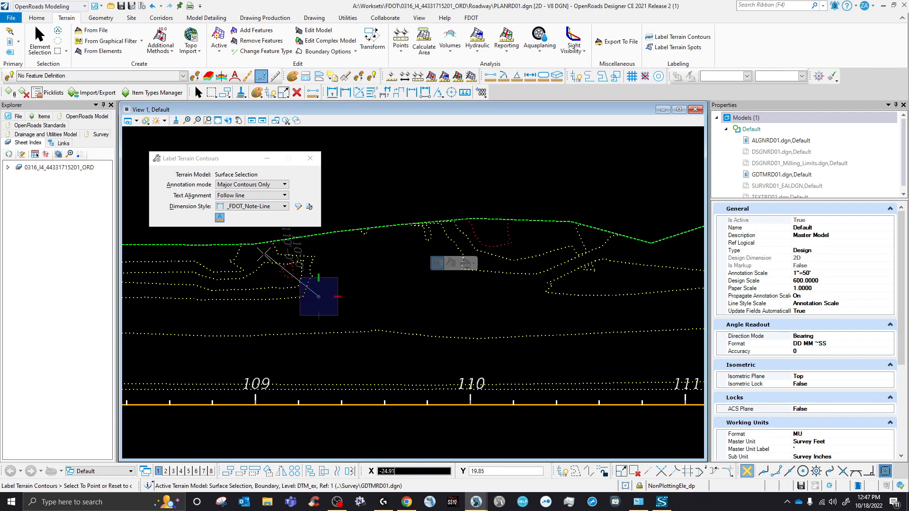
pyautogui.scroll(4, 271, 260)
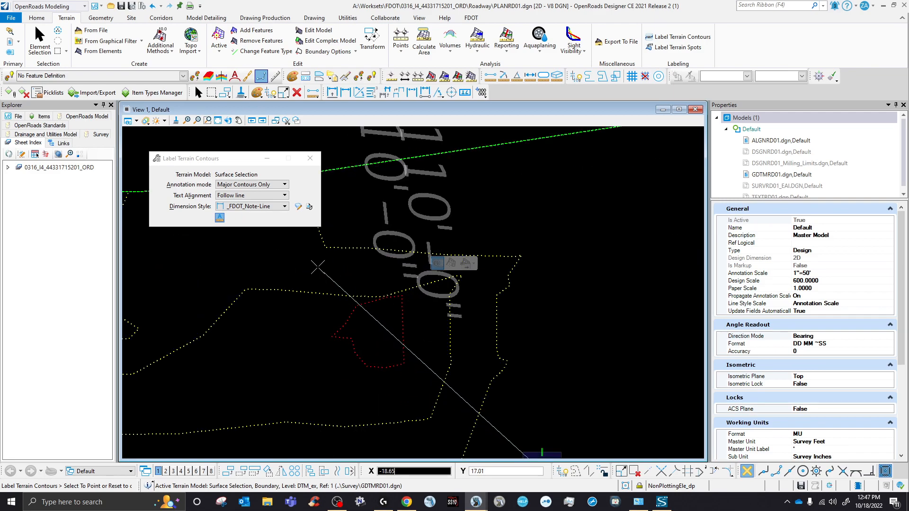
pyautogui.scroll(-2, 307, 337)
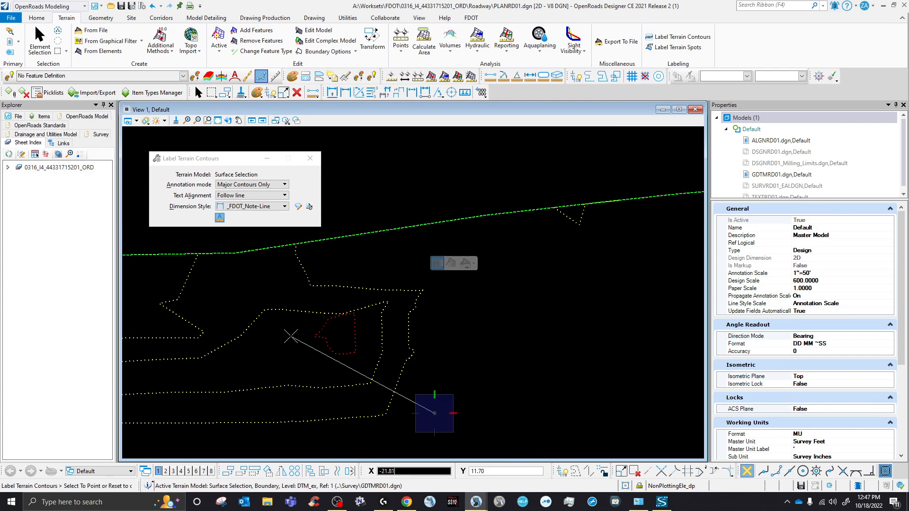
pyautogui.click(342, 339)
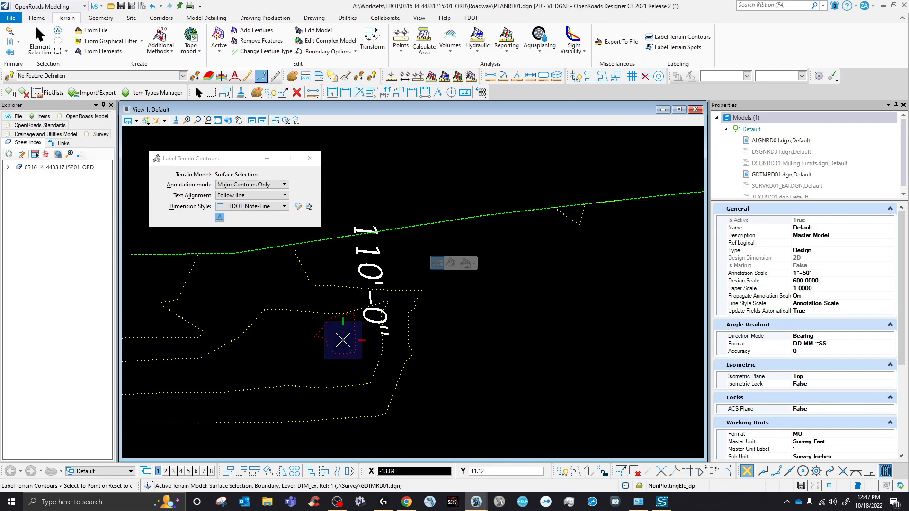
pyautogui.rightClick(294, 290)
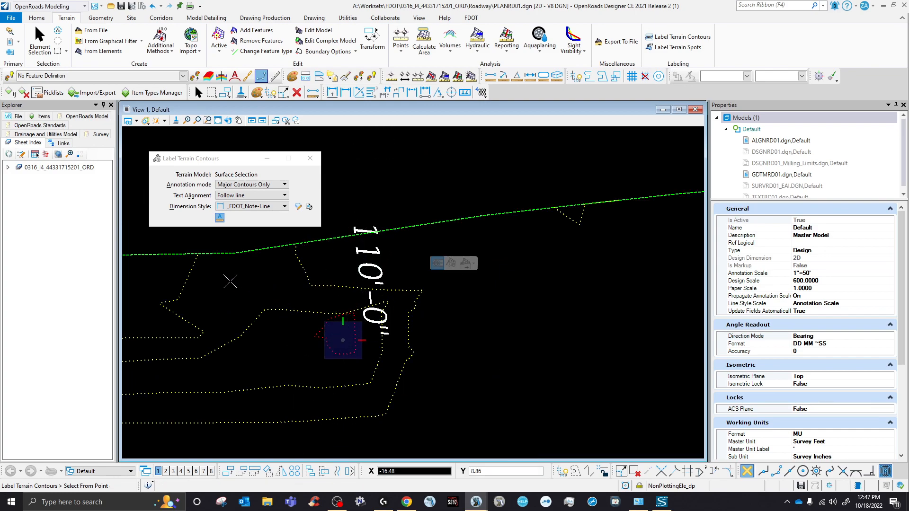
# Label the major contour along the northern terrain boundary near station 110 with a line crossing it from south to northeast.
pyautogui.scroll(-1, 233, 284)
pyautogui.scroll(-1, 422, 296)
pyautogui.scroll(1, 579, 292)
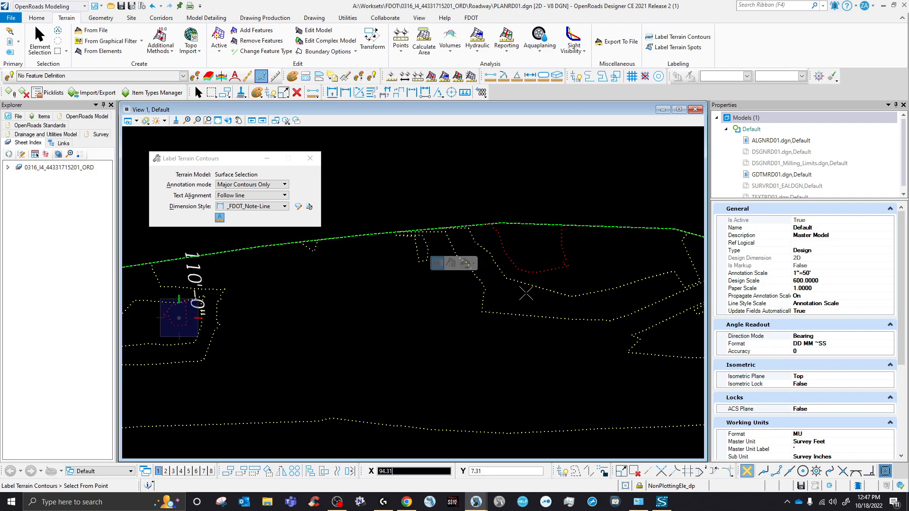
pyautogui.click(508, 300)
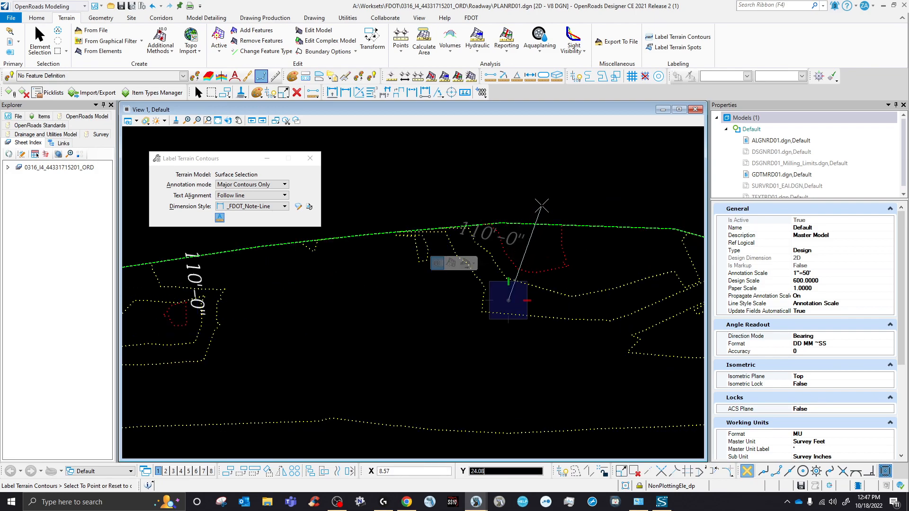
pyautogui.click(542, 205)
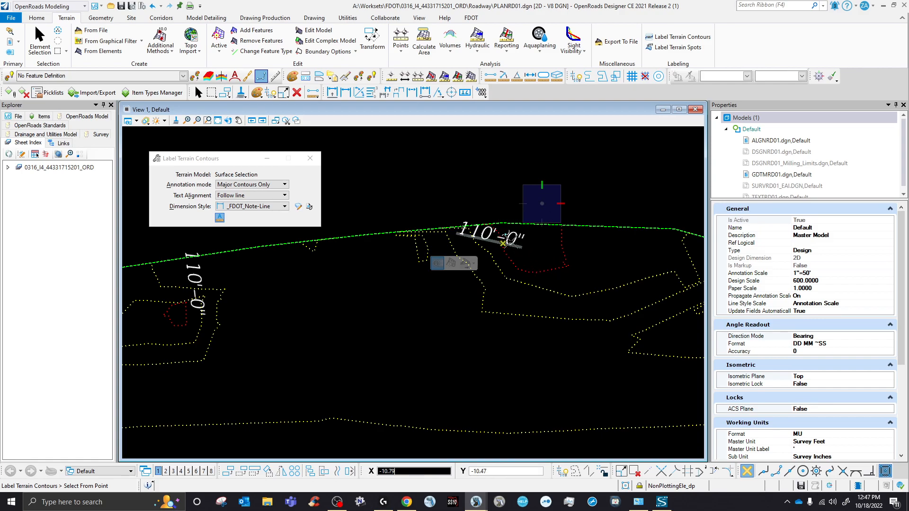
# Label the short major contour northwest of the alignment between stations 301 and 302 with a line crossing it northward.
pyautogui.scroll(-3, 486, 303)
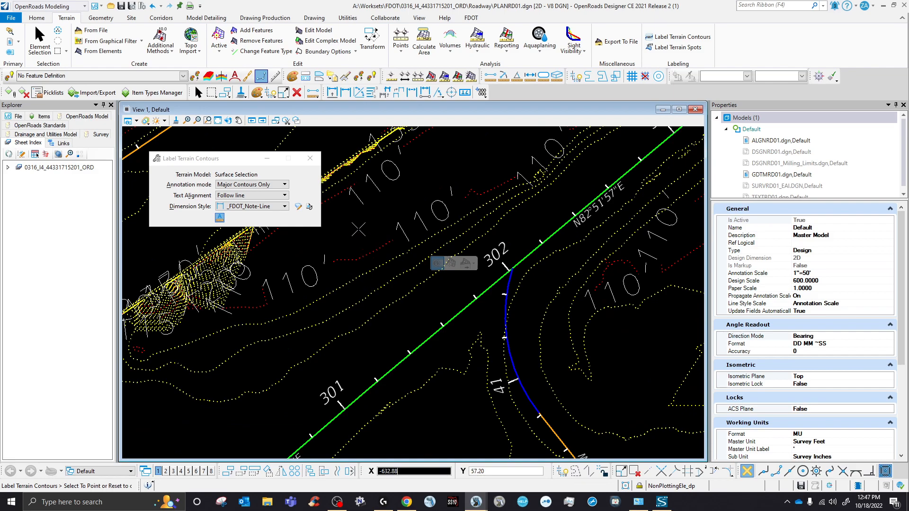
pyautogui.click(359, 229)
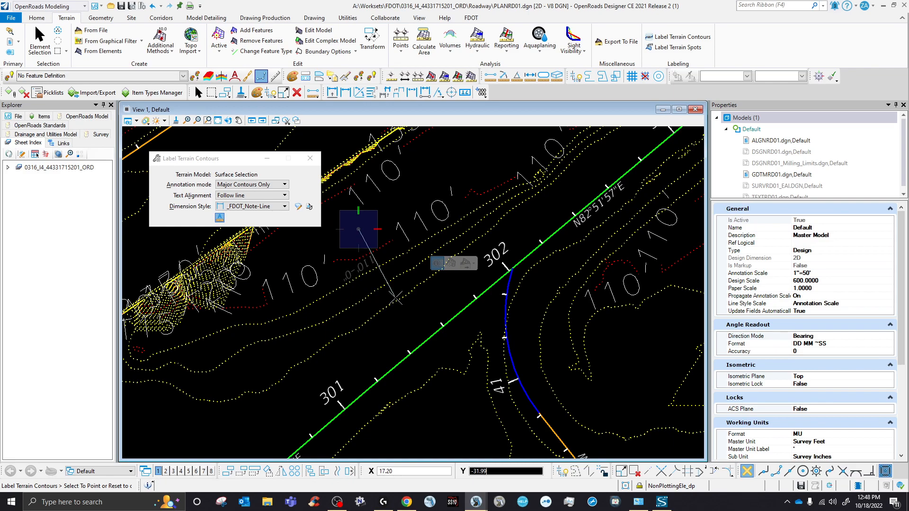
pyautogui.rightClick(380, 286)
pyautogui.click(359, 291)
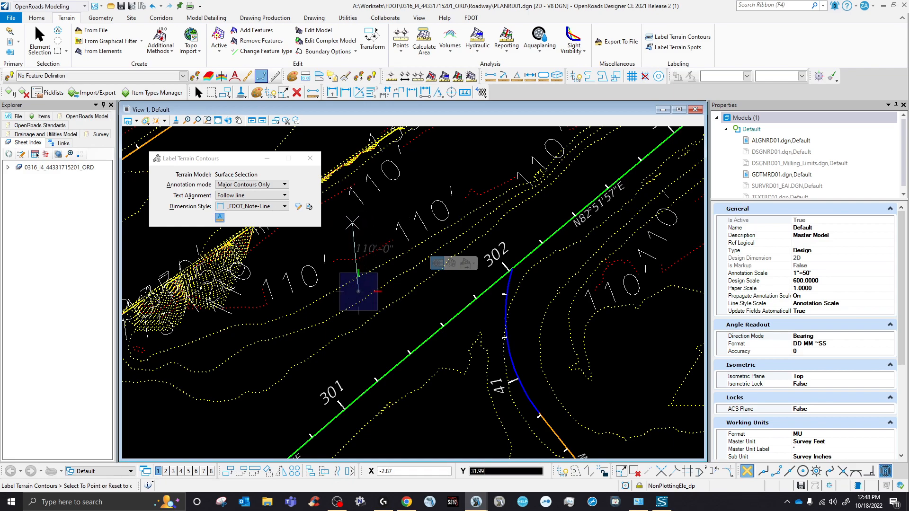
pyautogui.click(372, 219)
pyautogui.rightClick(372, 219)
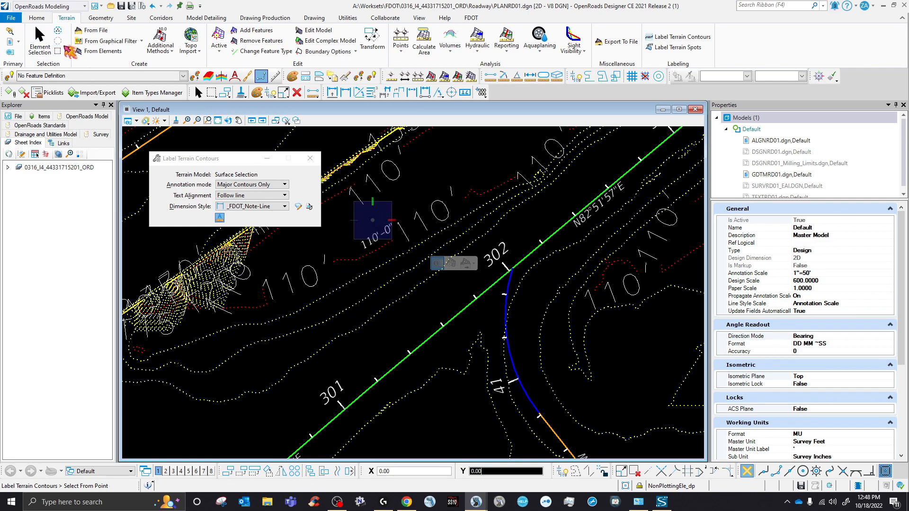
# Move the new contour label southwest along its contour, clear of the overlapping terrain label, and deselect it.
pyautogui.click(373, 241)
pyautogui.scroll(3, 373, 241)
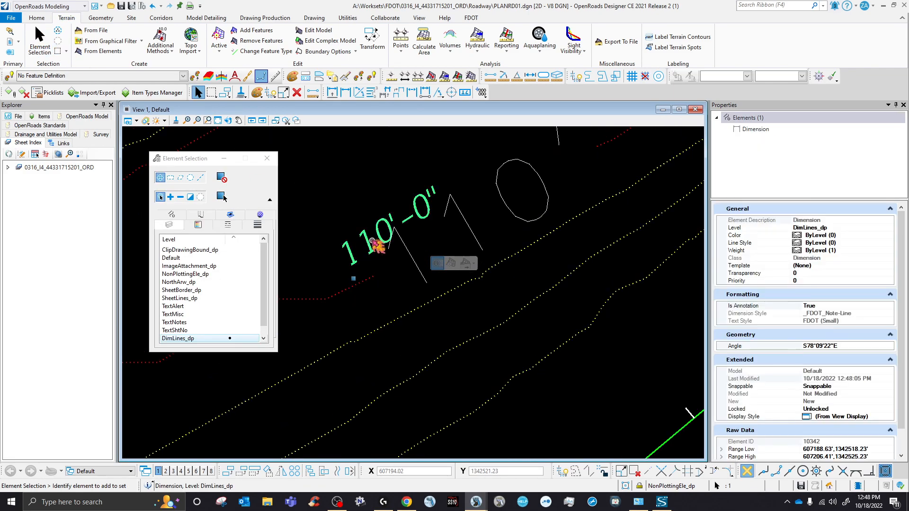
pyautogui.moveTo(373, 241); pyautogui.dragTo(345, 271)
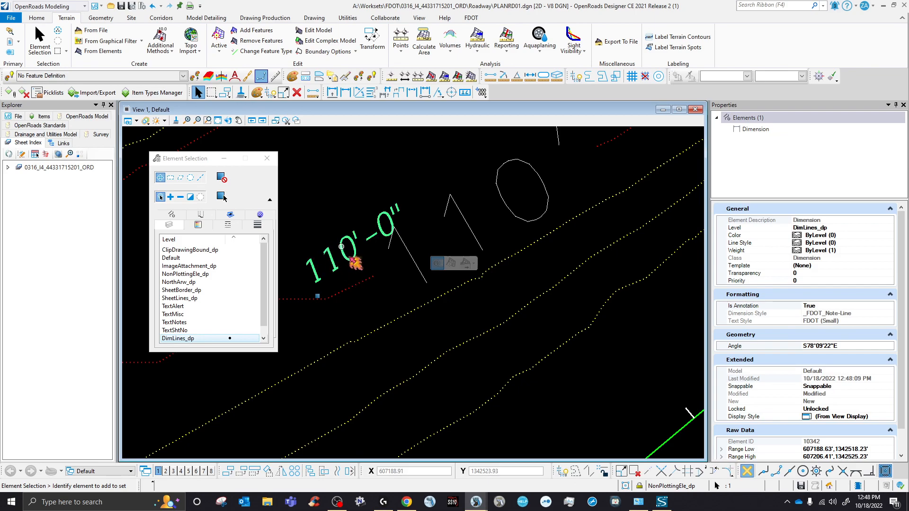
pyautogui.scroll(-3, 360, 279)
pyautogui.click(385, 306)
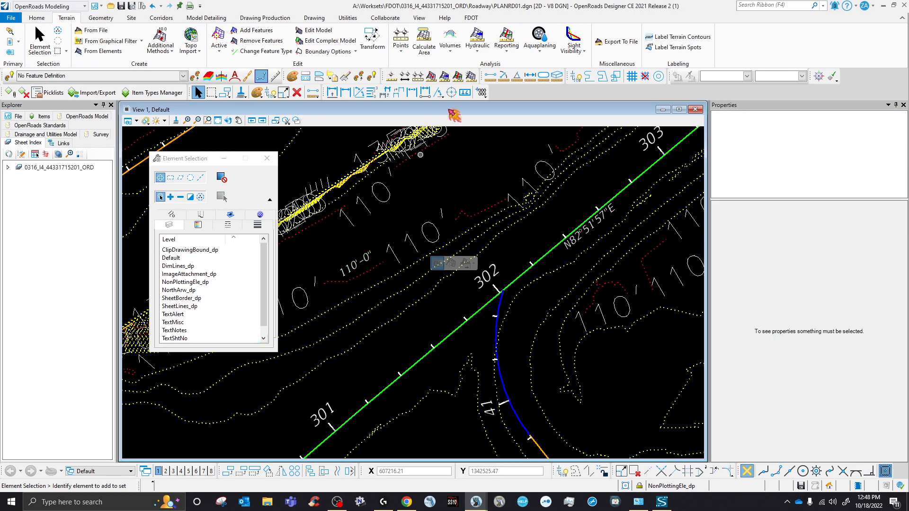
# Try the drawing annotation scale at 1"=20' and return it to 1"=50'.
pyautogui.click(264, 18)
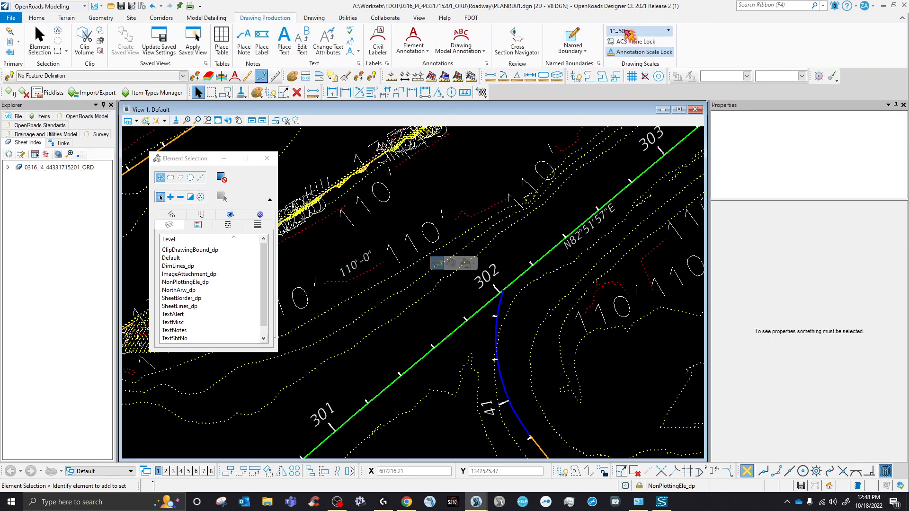
pyautogui.click(640, 31)
pyautogui.click(636, 67)
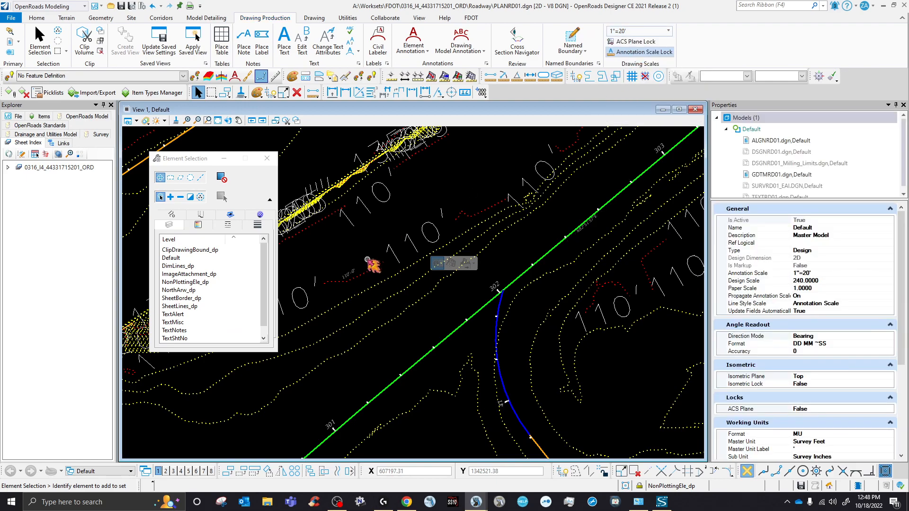
pyautogui.click(655, 34)
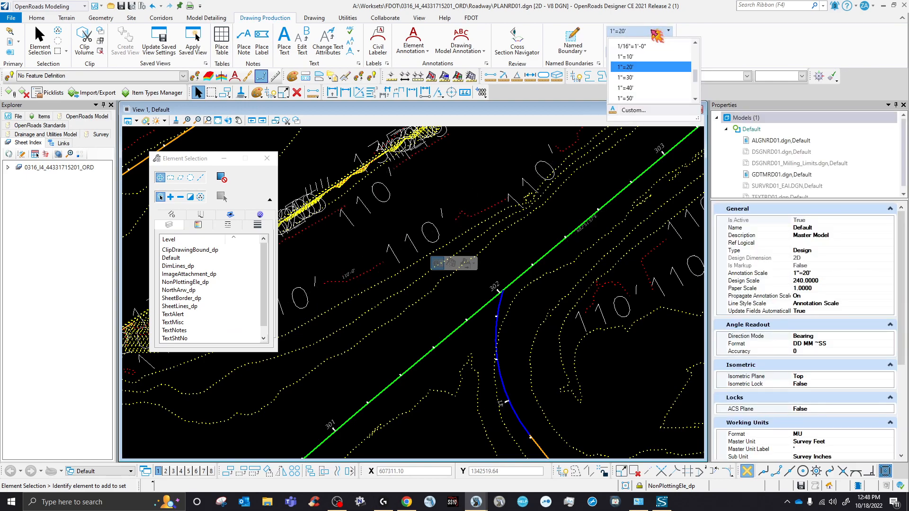
pyautogui.click(650, 102)
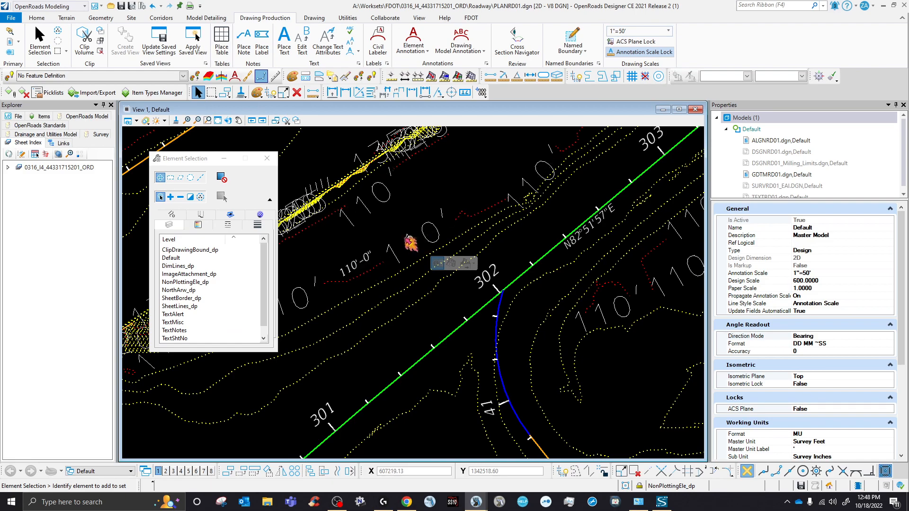
# Try the annotation scale 1"=100' and settle on 1"=40'.
pyautogui.click(640, 31)
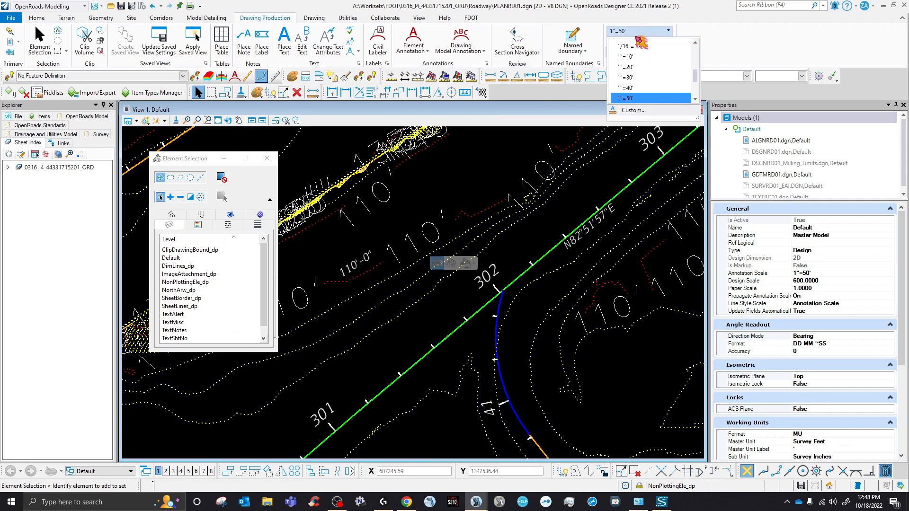
pyautogui.click(643, 75)
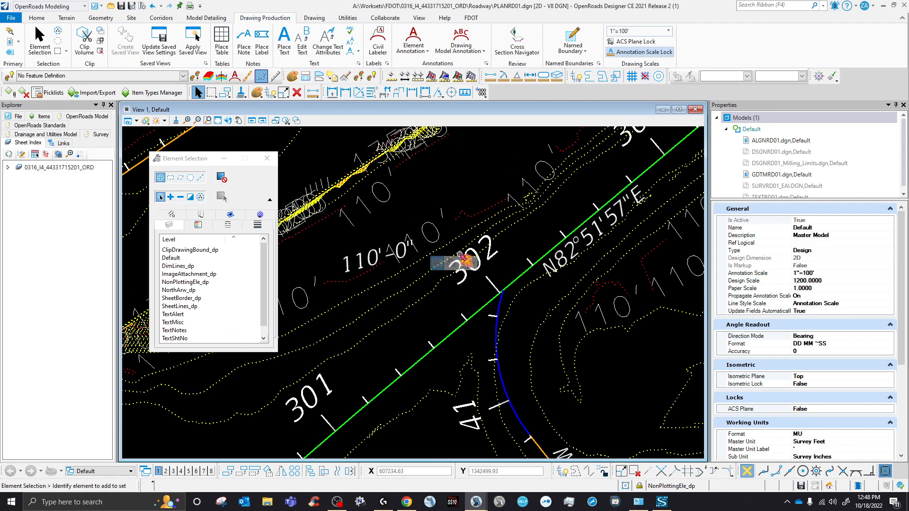
pyautogui.click(640, 32)
pyautogui.click(643, 48)
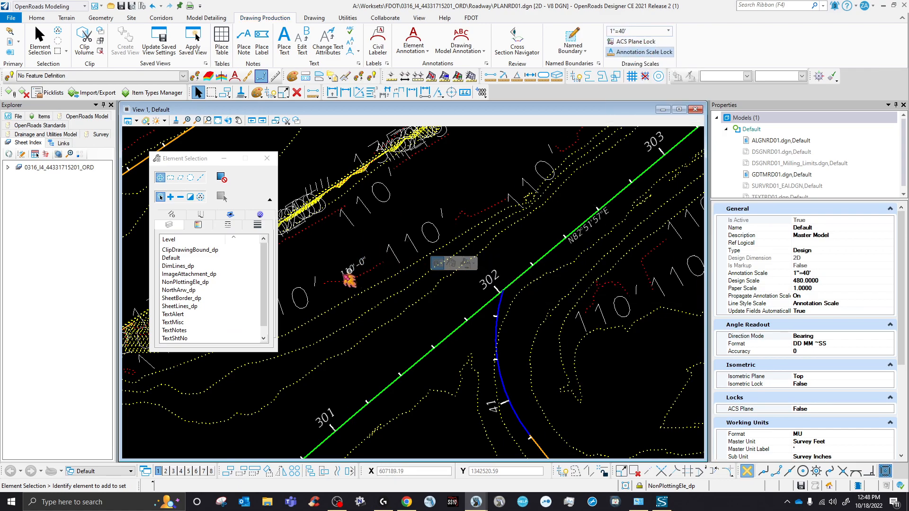
# Restart Label Terrain Contours near station 108 and select the terrain by its green boundary.
pyautogui.scroll(-7, 329, 221)
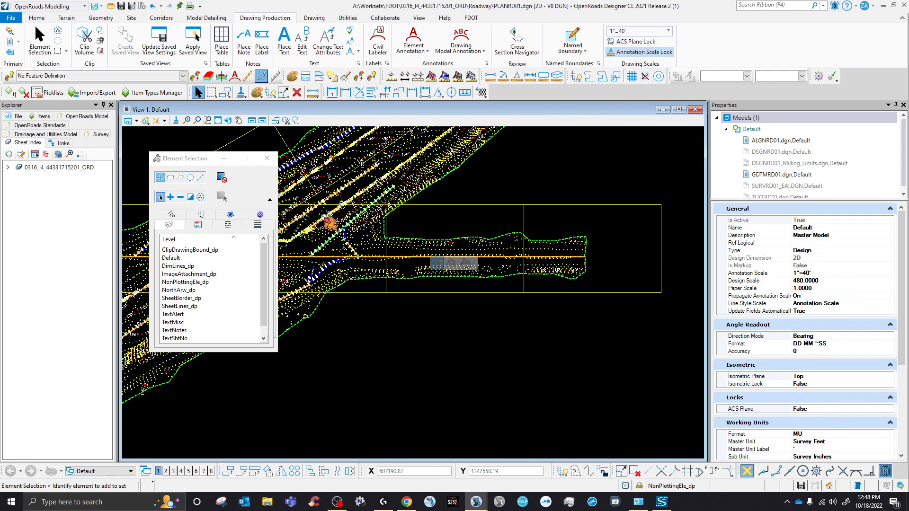
pyautogui.scroll(2, 456, 260)
pyautogui.scroll(2, 438, 246)
pyautogui.scroll(3, 398, 241)
pyautogui.click(66, 18)
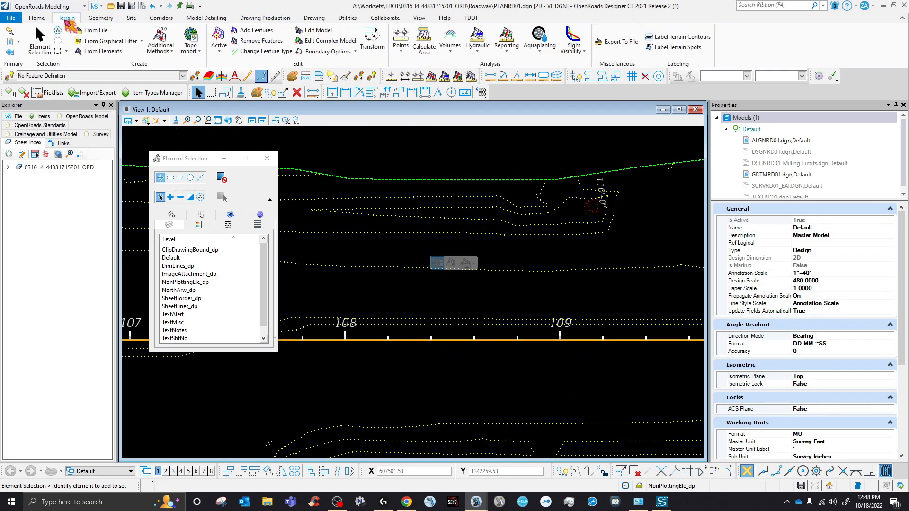
pyautogui.click(677, 37)
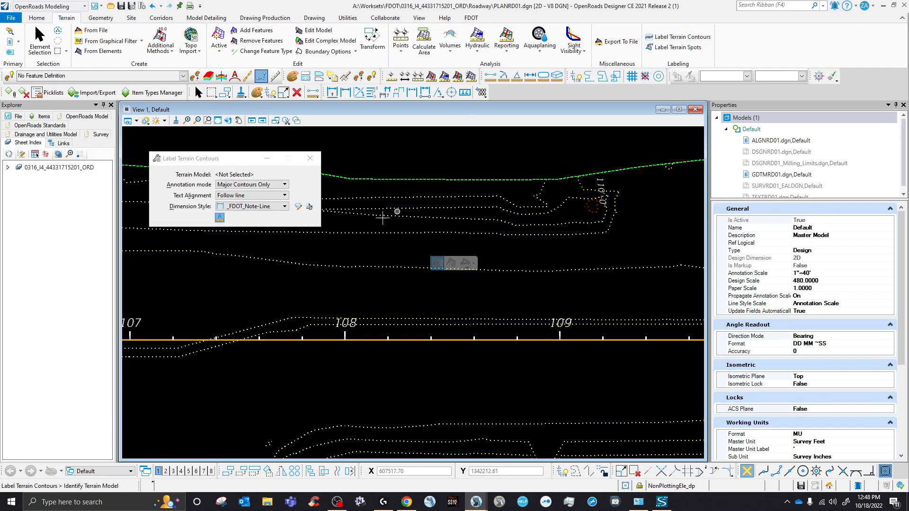
pyautogui.click(363, 180)
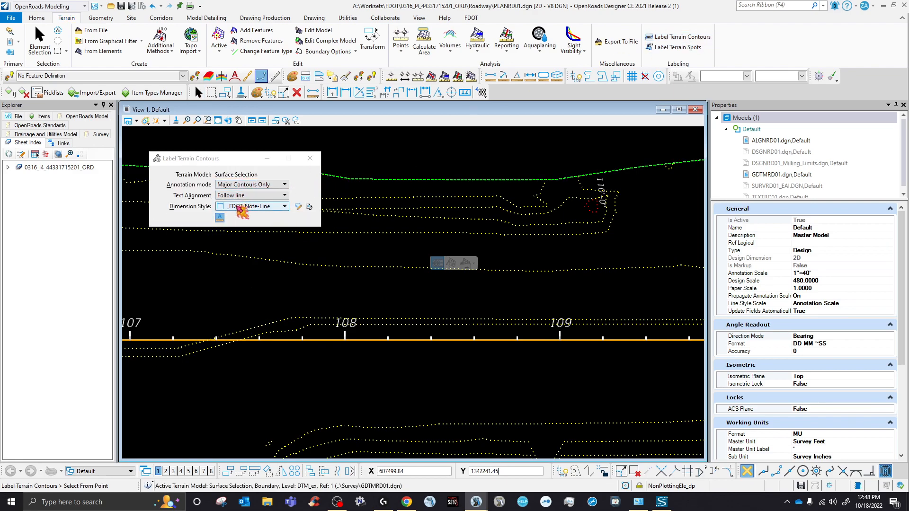
# Change the contour annotation mode to All Contours, cancelling the pending label line.
pyautogui.click(341, 283)
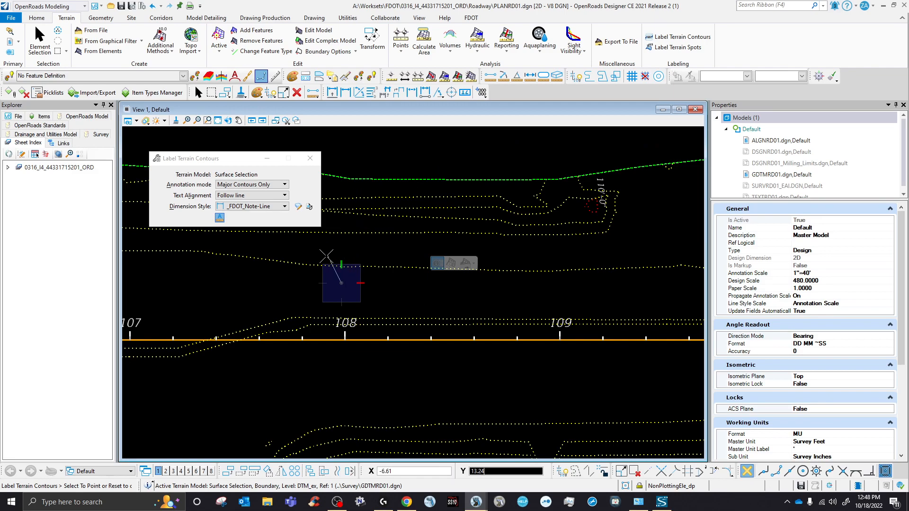
pyautogui.click(261, 184)
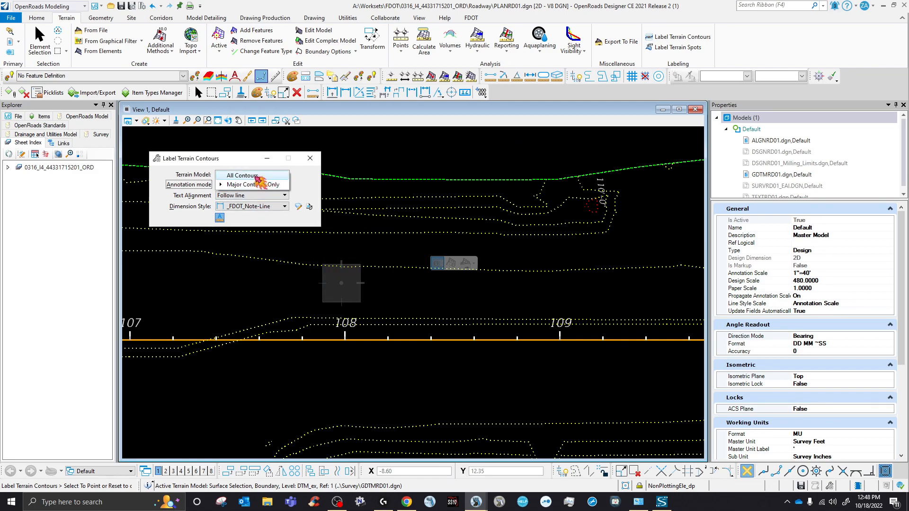
pyautogui.click(255, 177)
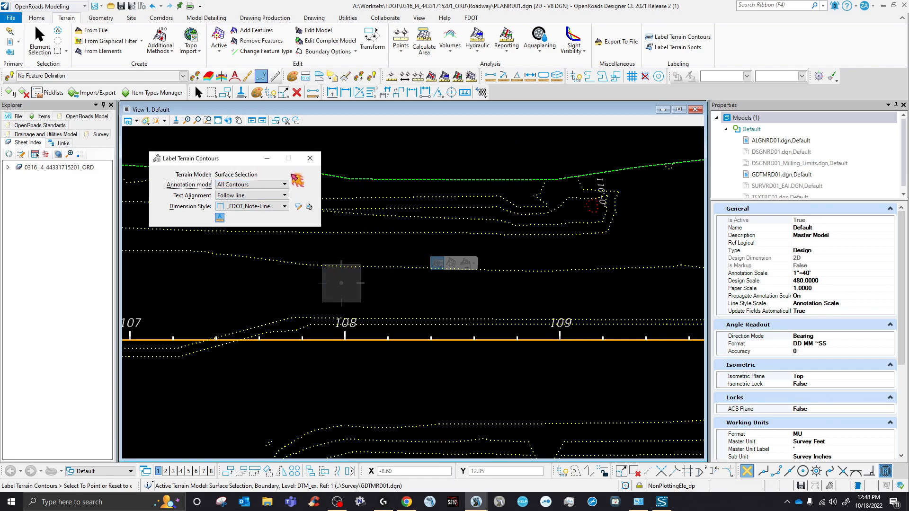
pyautogui.rightClick(313, 284)
# Label the contours north of station 108 with a line from beyond the terrain boundary southwest across them, so the text reads upright.
pyautogui.click(359, 284)
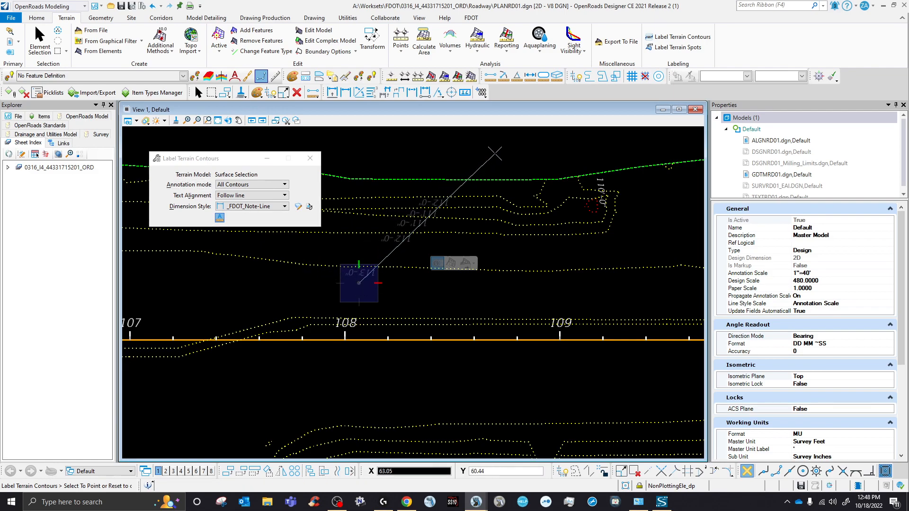
pyautogui.rightClick(463, 163)
pyautogui.click(462, 159)
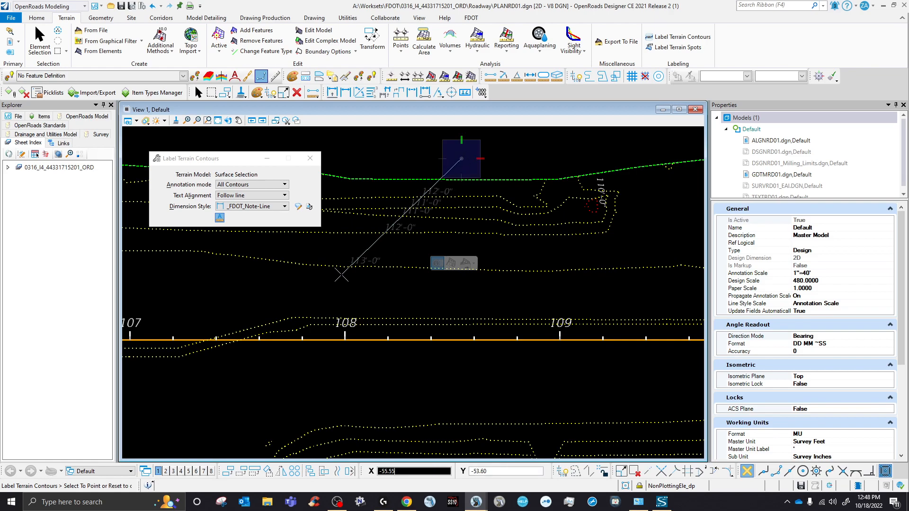
pyautogui.click(337, 281)
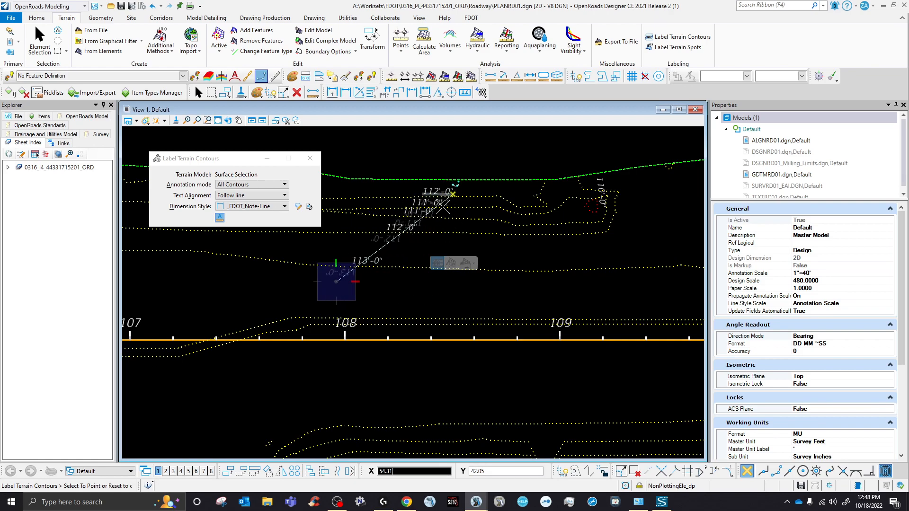
pyautogui.scroll(8, 452, 189)
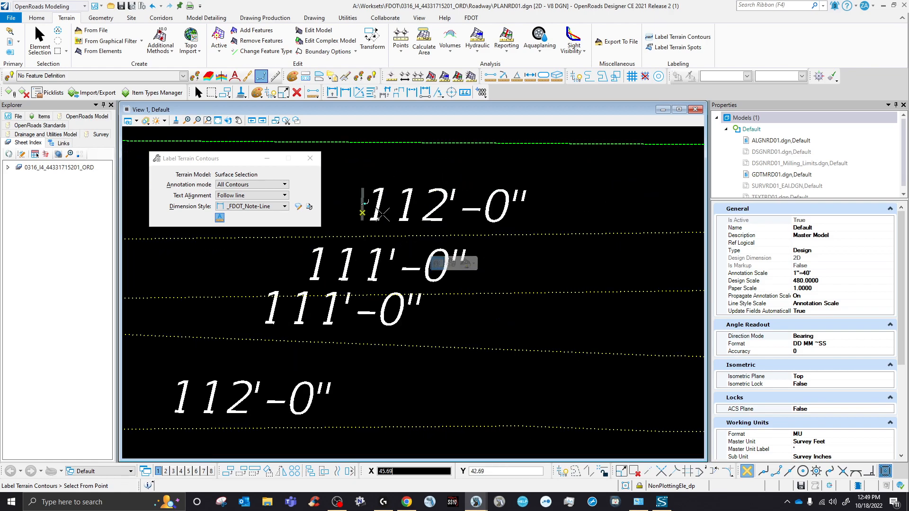
# Label the contours south of the alignment between stations 108 and 110 with two lines crossing them toward the southwest.
pyautogui.scroll(-10, 420, 243)
pyautogui.click(436, 332)
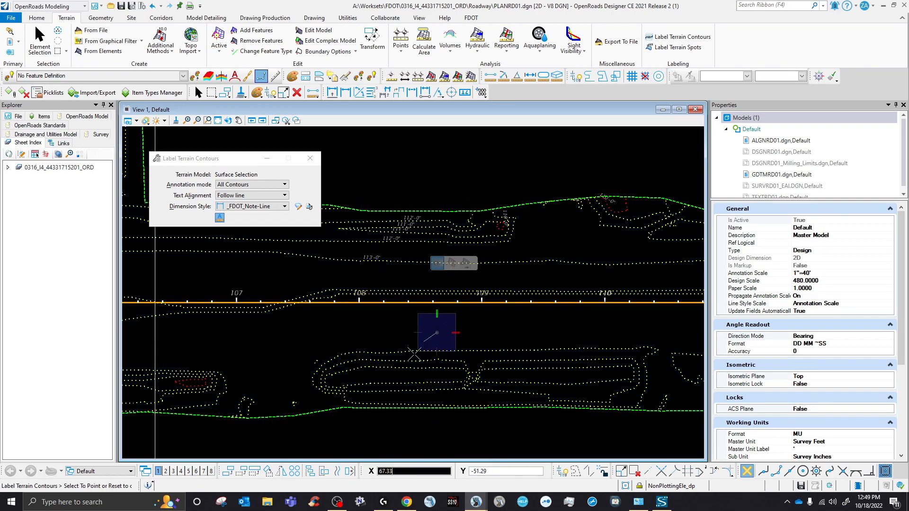
pyautogui.click(367, 423)
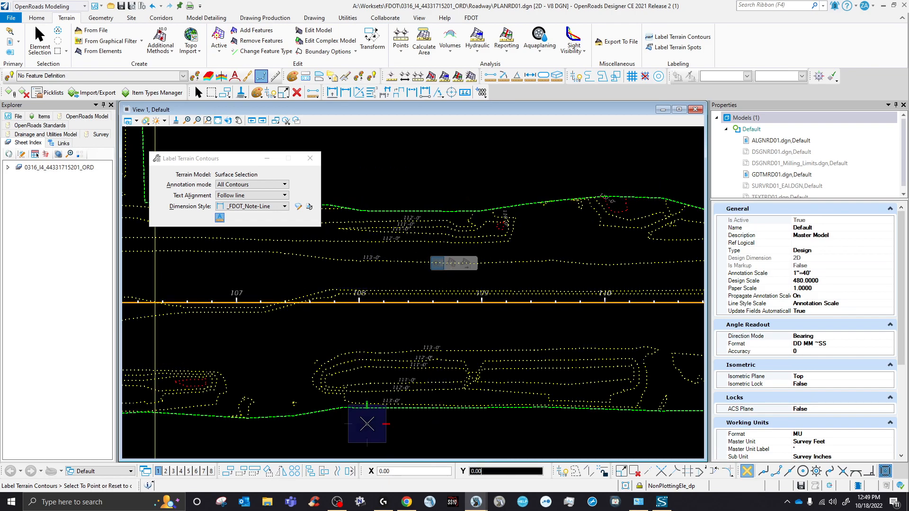
pyautogui.click(574, 325)
pyautogui.click(492, 426)
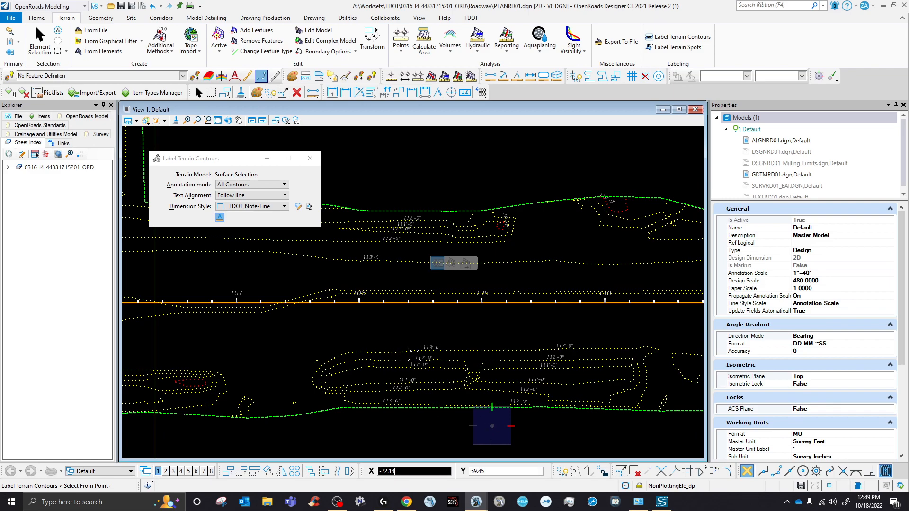
# Label the upper contours south of the alignment near station 106 with a line running southwest across them.
pyautogui.scroll(-3, 378, 360)
pyautogui.scroll(5, 312, 372)
pyautogui.click(375, 242)
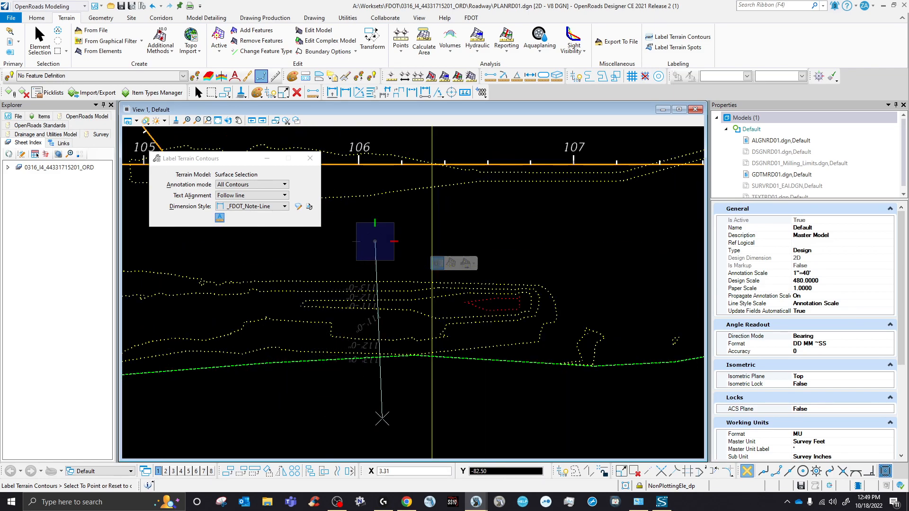
pyautogui.click(408, 265)
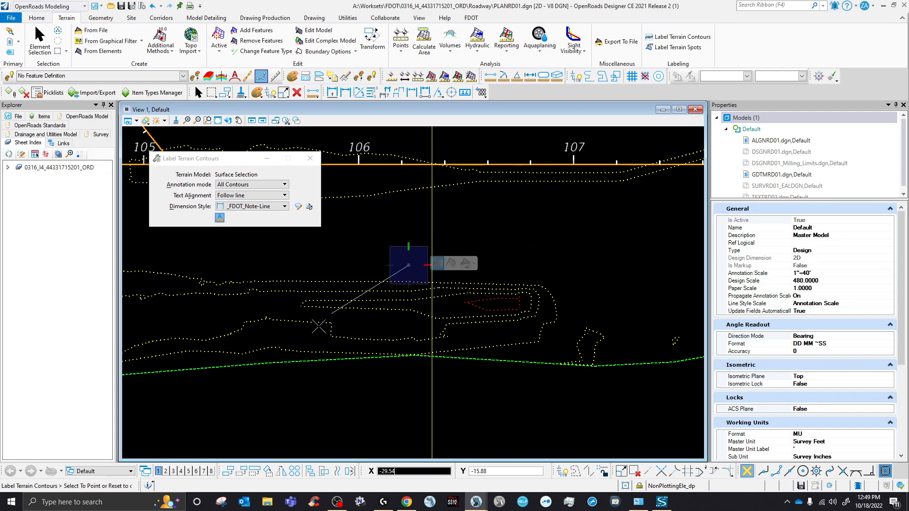
pyautogui.click(250, 314)
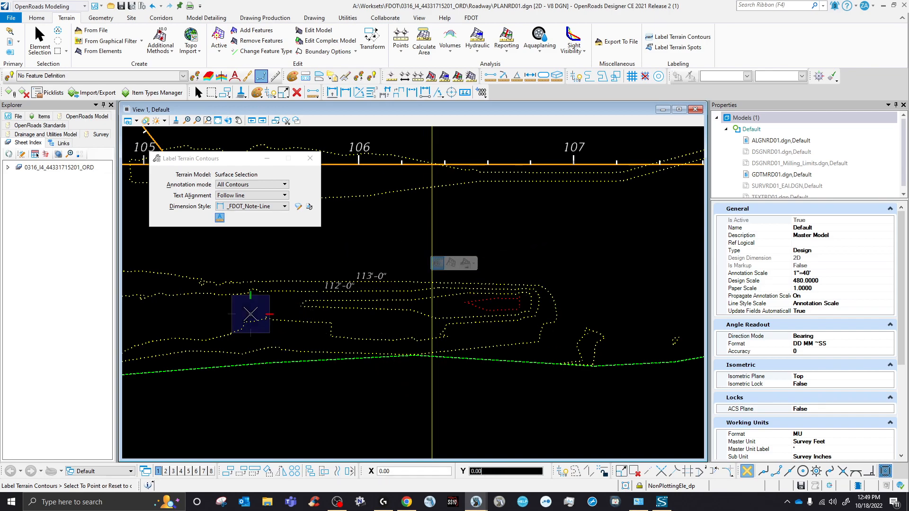
# Open the _FDOT_Note-Line dimension style's unit settings for editing from the contour labelling tool.
pyautogui.click(299, 207)
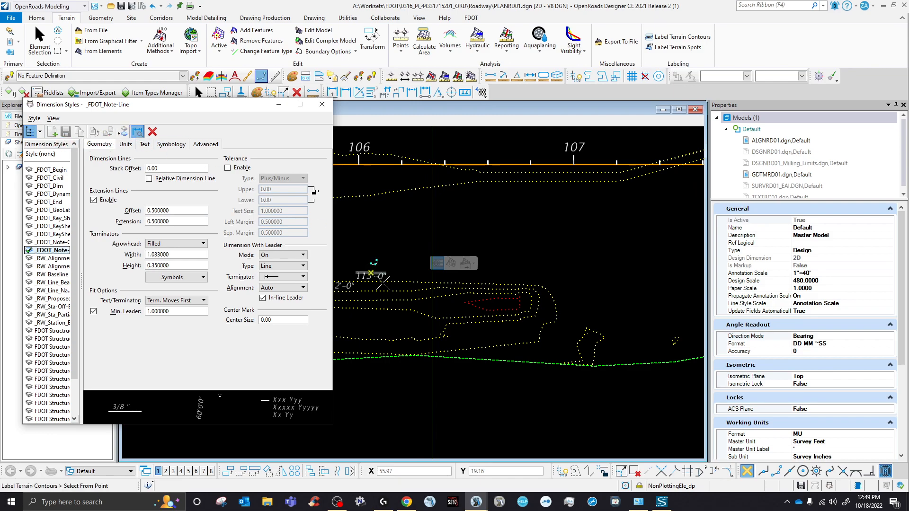
pyautogui.scroll(2, 379, 279)
pyautogui.scroll(-2, 484, 274)
pyautogui.scroll(2, 426, 245)
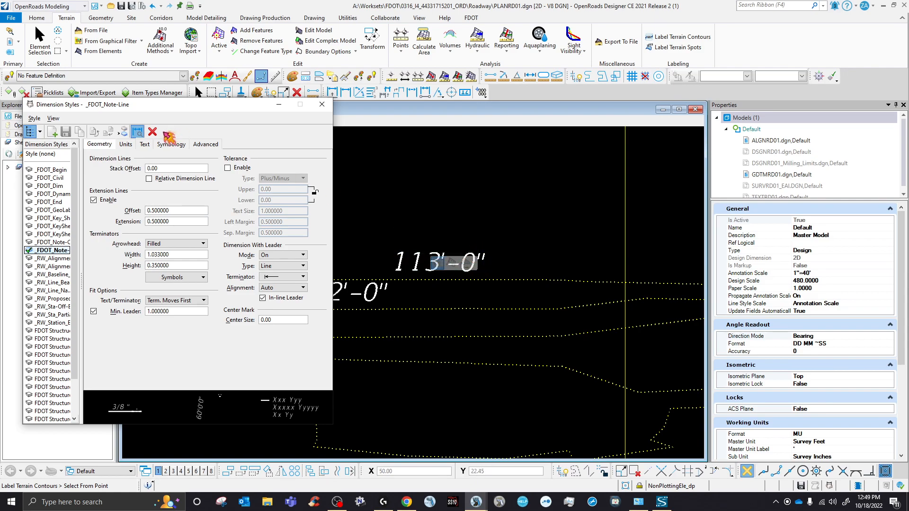
pyautogui.click(205, 145)
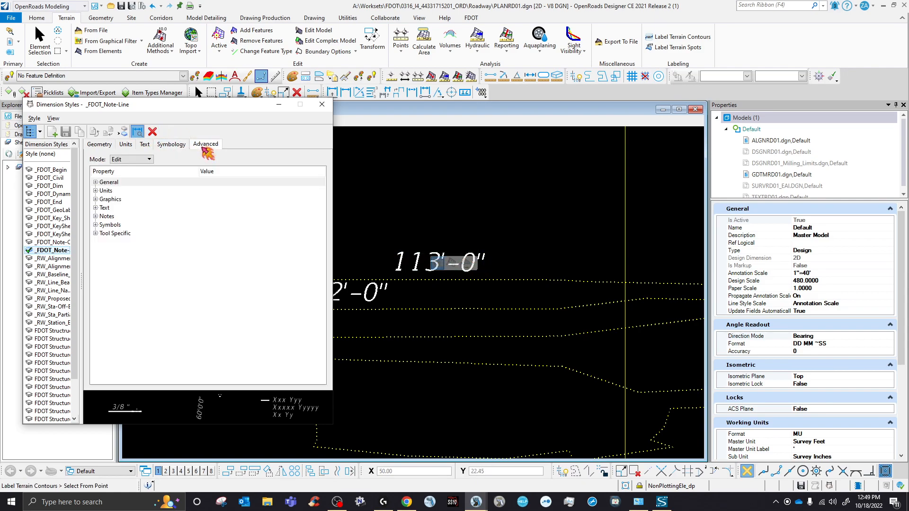
pyautogui.click(126, 146)
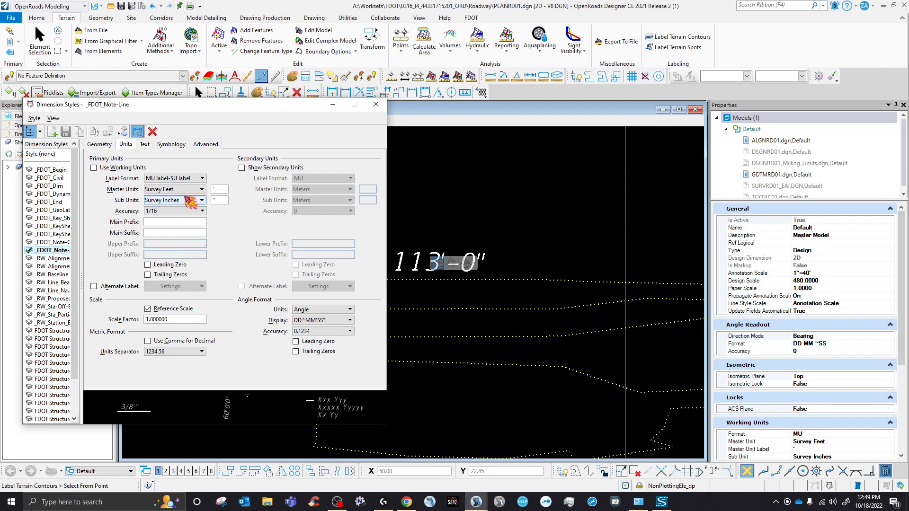
# Set the _FDOT_Note-Line style's primary unit accuracy to 0, save it with the change accepted for all existing dimensions, and close the style editor.
pyautogui.click(184, 352)
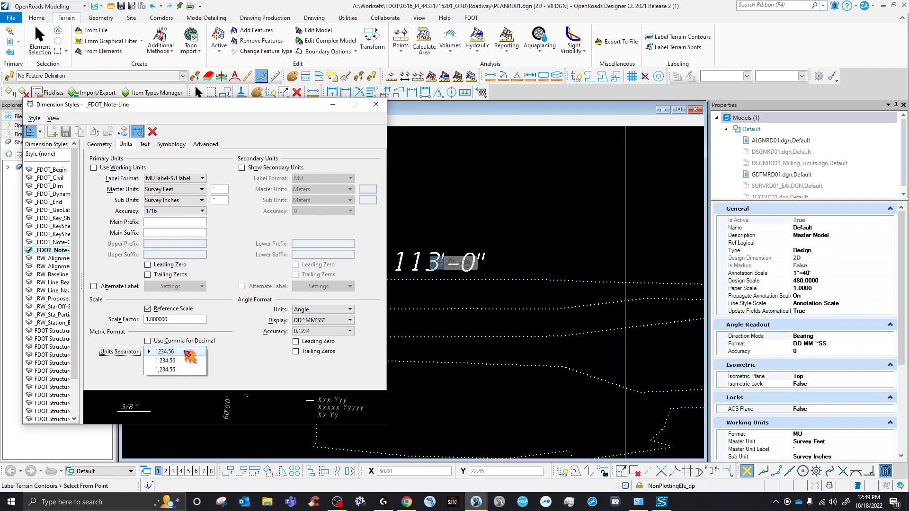
pyautogui.click(188, 352)
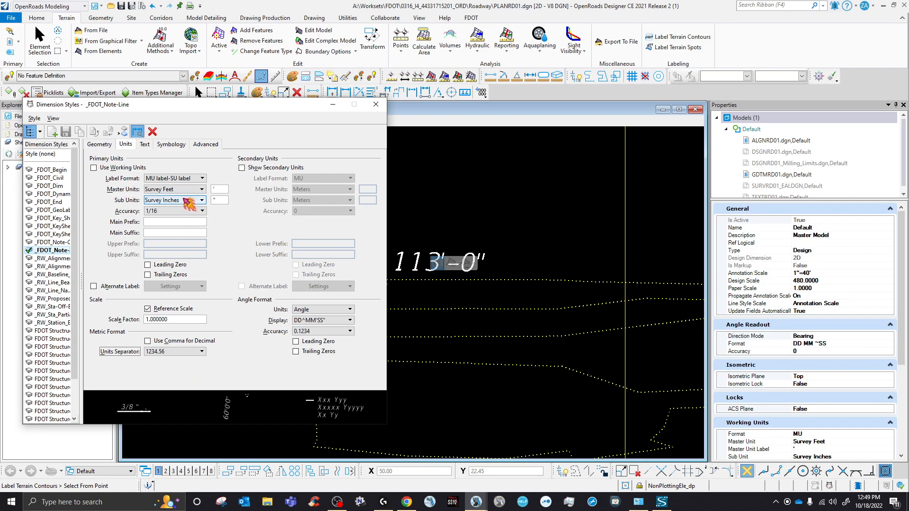
pyautogui.click(189, 211)
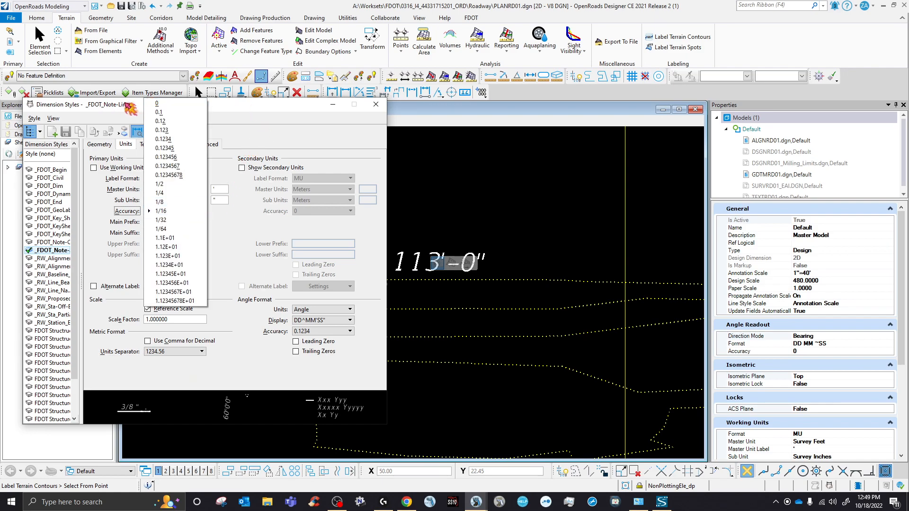
pyautogui.click(166, 104)
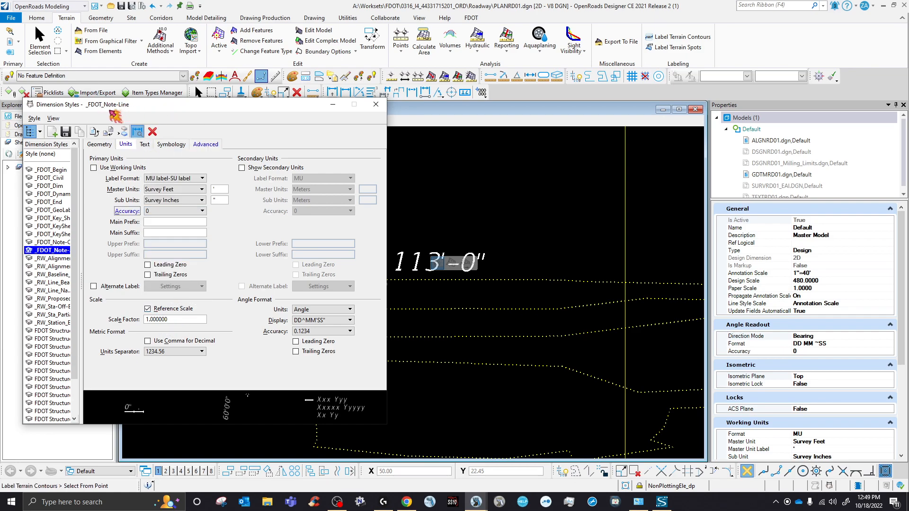
pyautogui.click(66, 131)
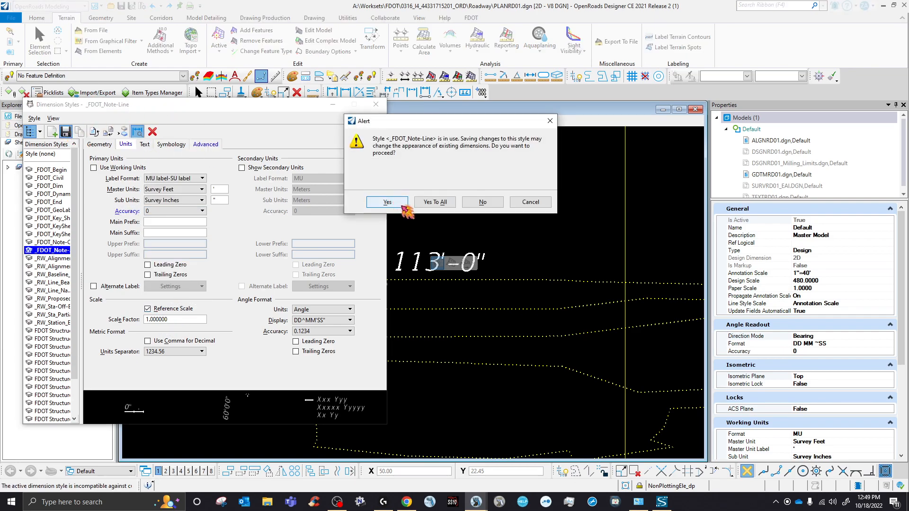
pyautogui.click(433, 203)
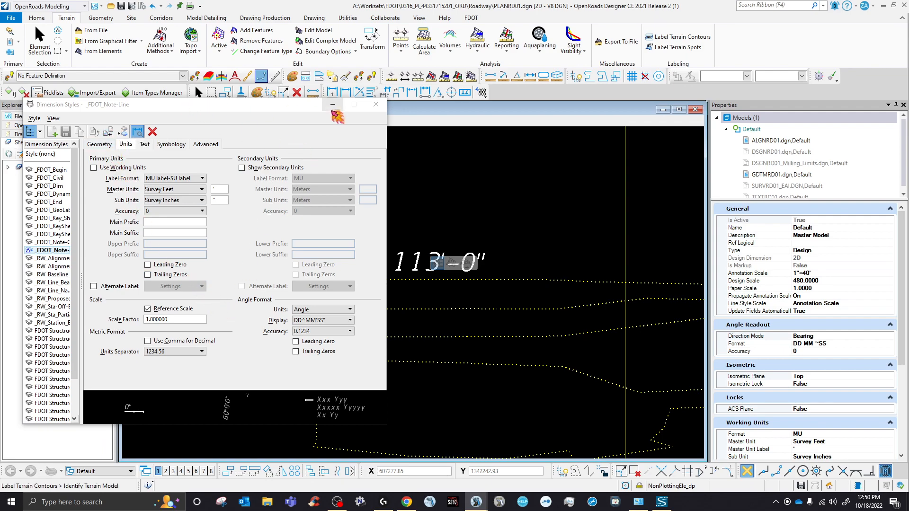
pyautogui.click(375, 104)
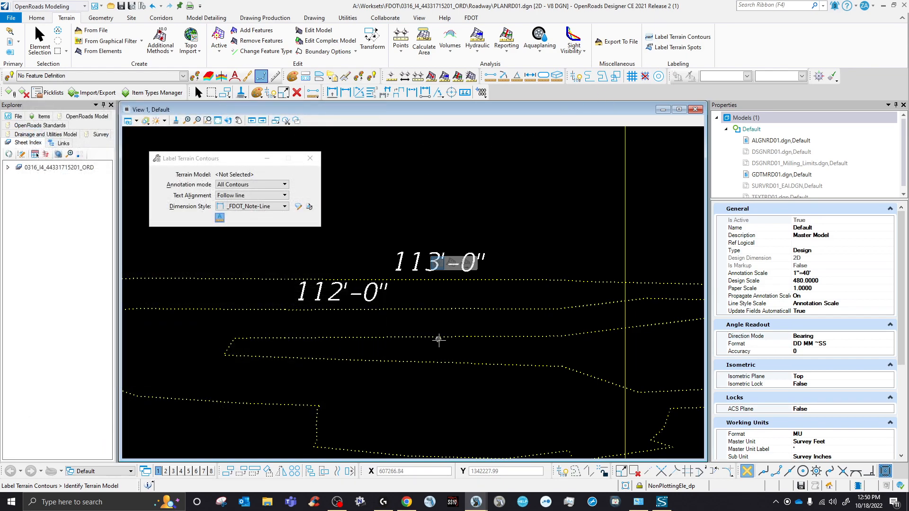
# Identify the survey terrain by its boundary for labelling and try a label line above the contours just east of station 106.
pyautogui.scroll(-5, 328, 299)
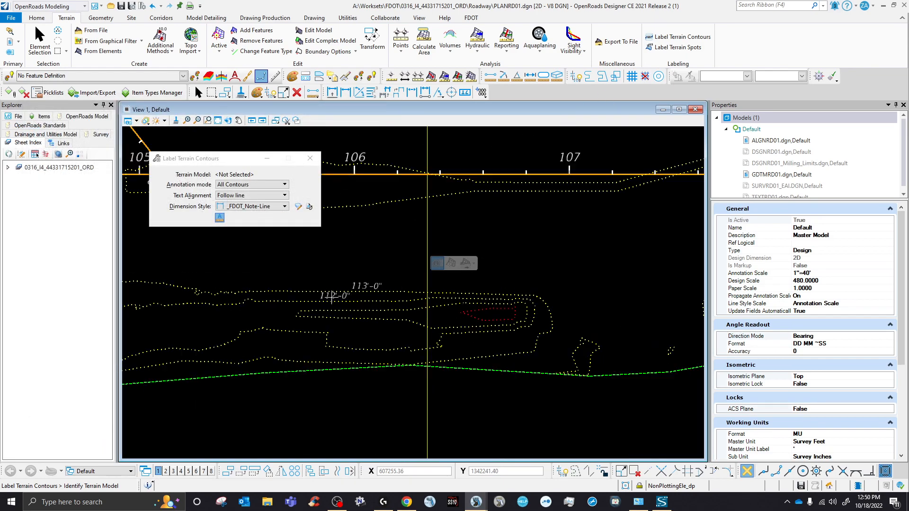
pyautogui.click(310, 373)
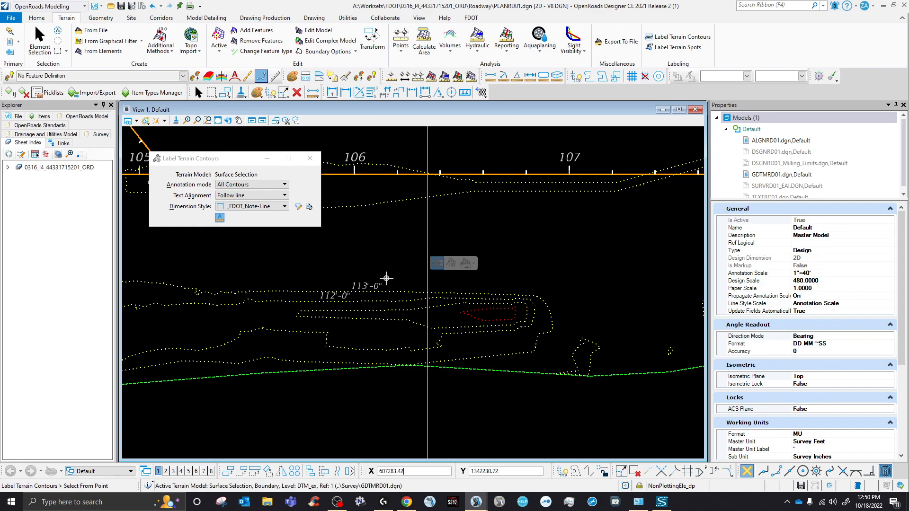
pyautogui.scroll(3, 386, 279)
pyautogui.click(428, 275)
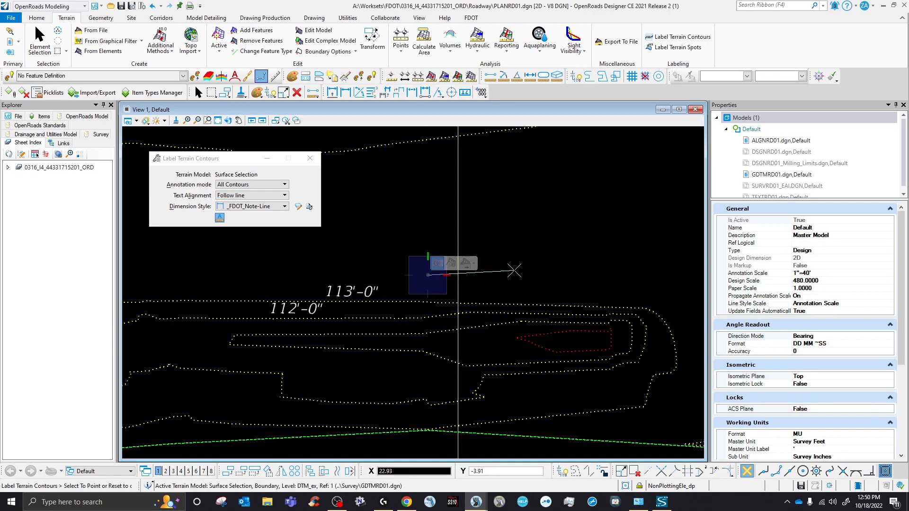
pyautogui.click(475, 294)
# Label the contours north of the alignment near station 107 with a line from beyond the terrain boundary southwest across them.
pyautogui.scroll(-5, 343, 346)
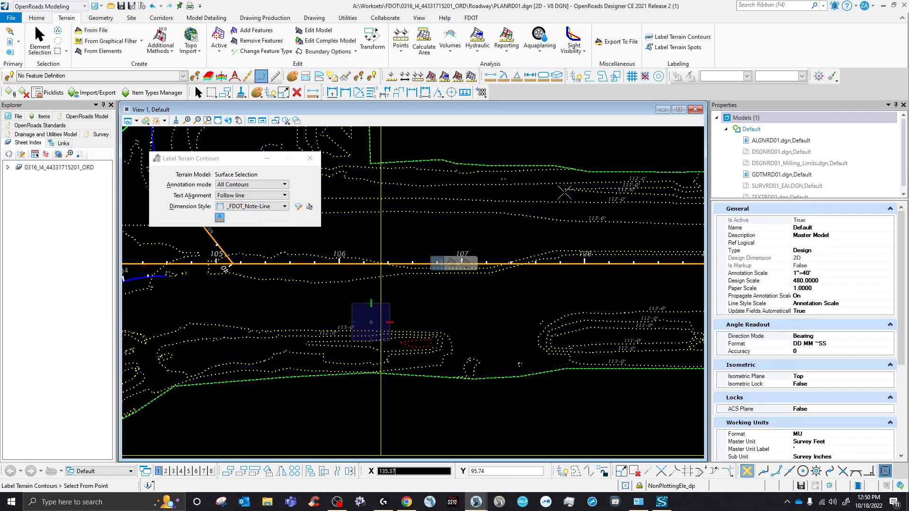
pyautogui.scroll(7, 555, 195)
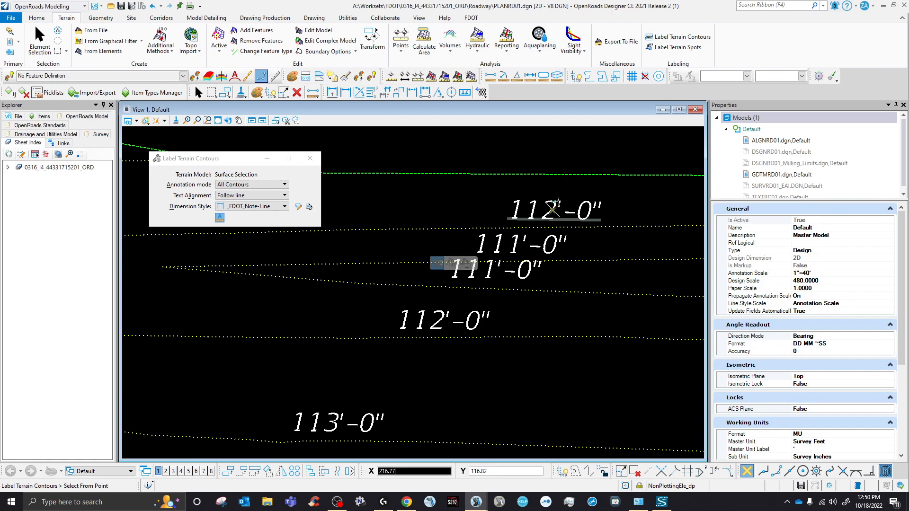
pyautogui.scroll(-5, 568, 291)
pyautogui.scroll(-2, 437, 307)
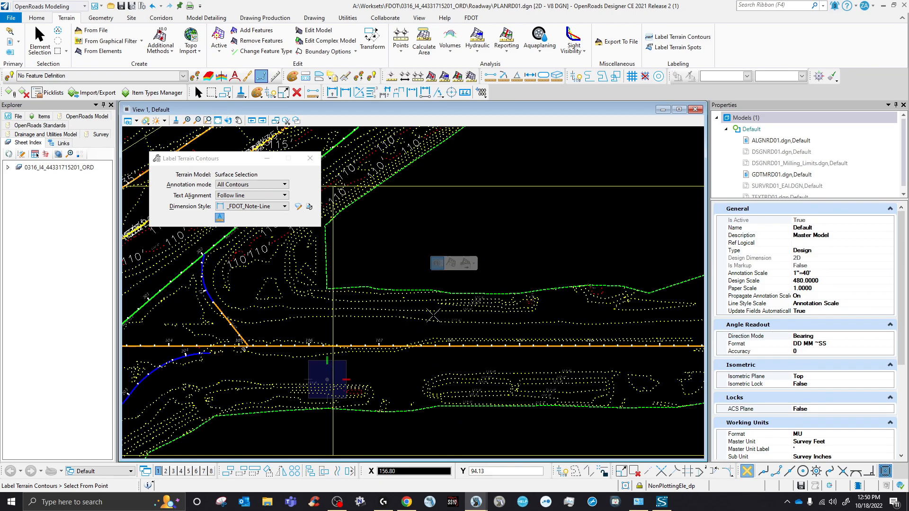
pyautogui.scroll(2, 387, 296)
pyautogui.click(379, 241)
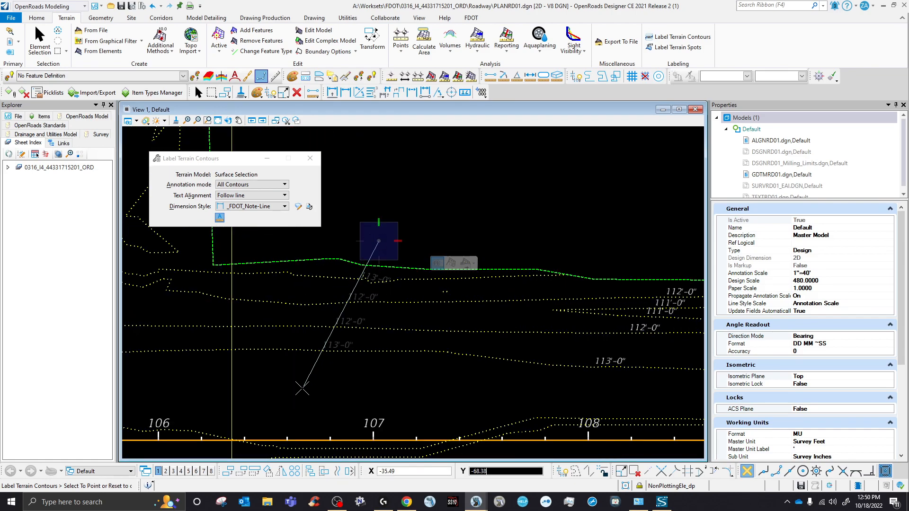
pyautogui.click(254, 392)
pyautogui.click(309, 239)
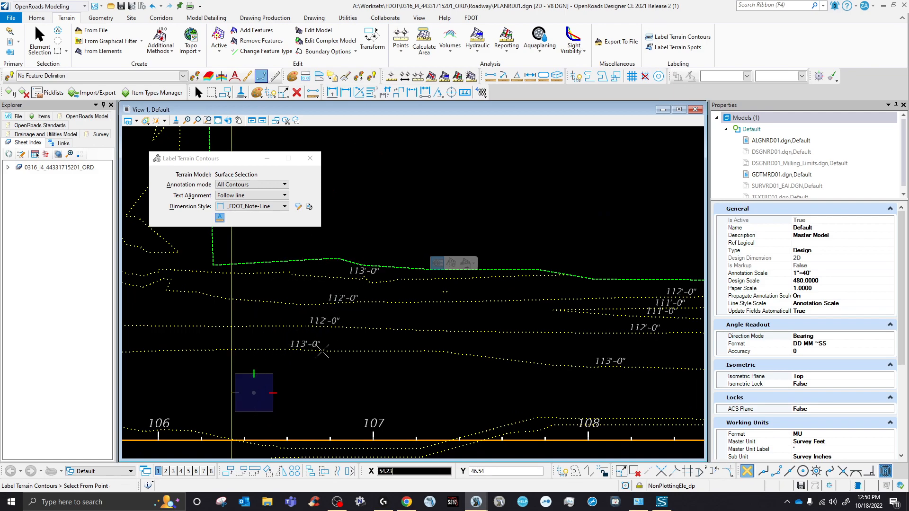
# Inspect the contour labels along both sides of the alignment between stations 106 and 110, moving the labelling dialog clear of them.
pyautogui.scroll(-2, 365, 276)
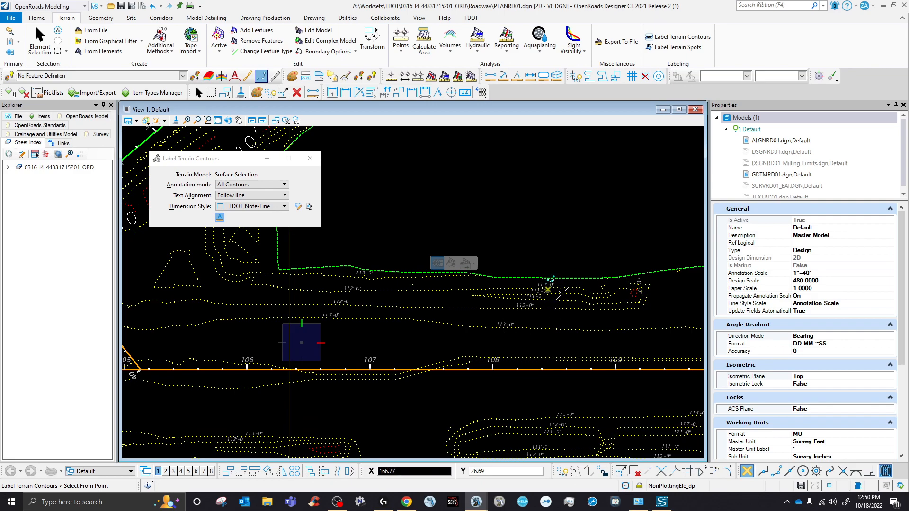
pyautogui.scroll(2, 548, 311)
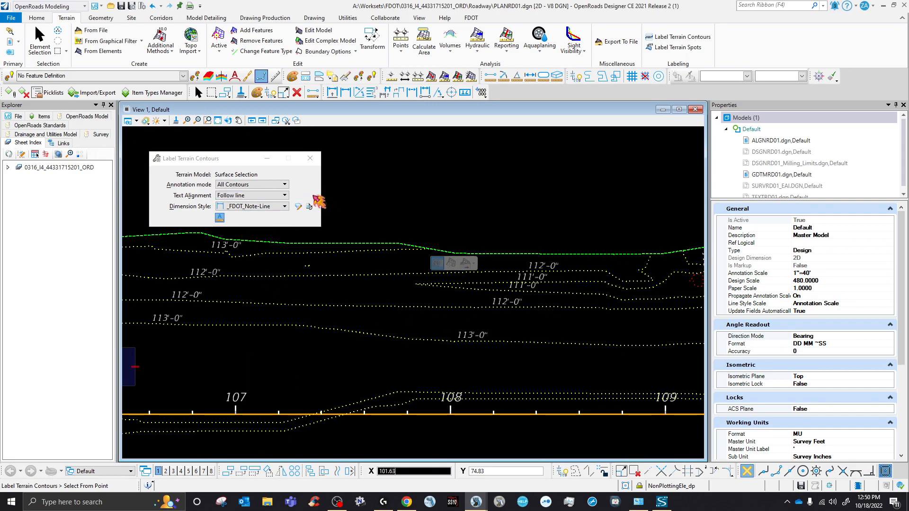
pyautogui.scroll(-2, 436, 323)
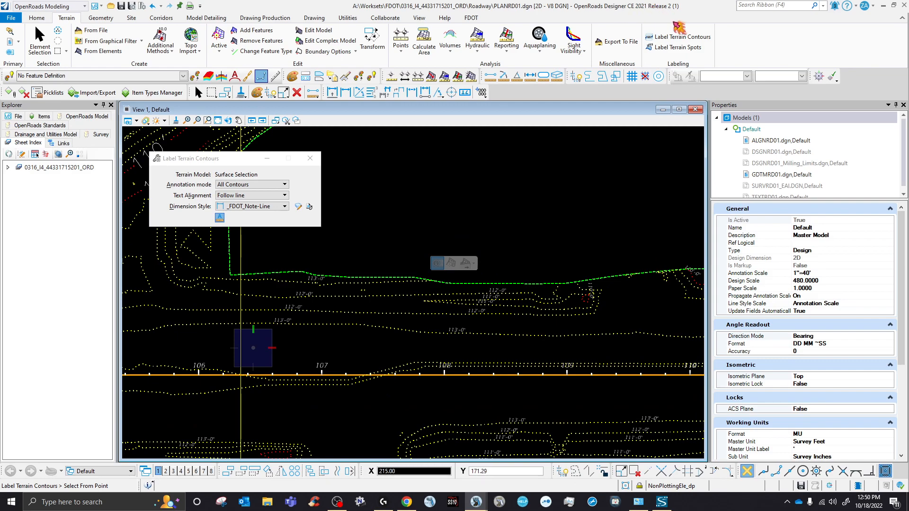
pyautogui.moveTo(202, 162); pyautogui.dragTo(400, 164)
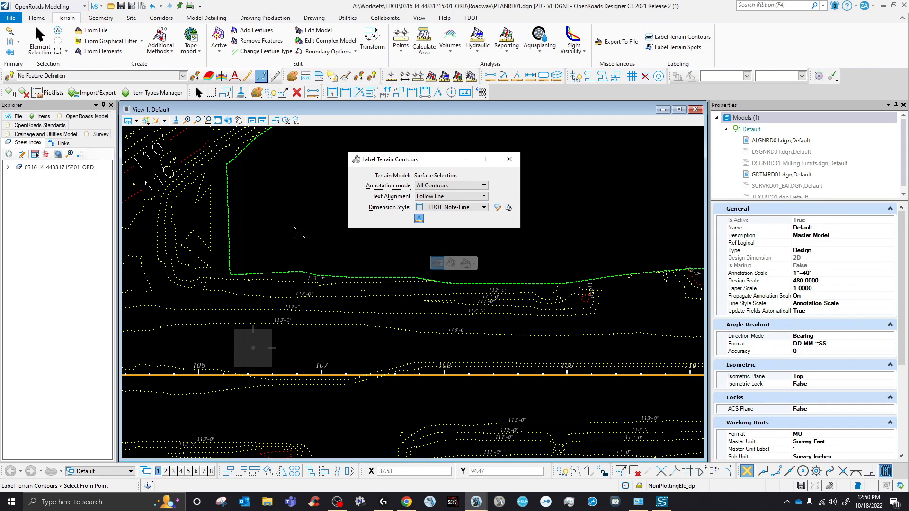
pyautogui.scroll(-2, 299, 232)
pyautogui.scroll(2, 339, 265)
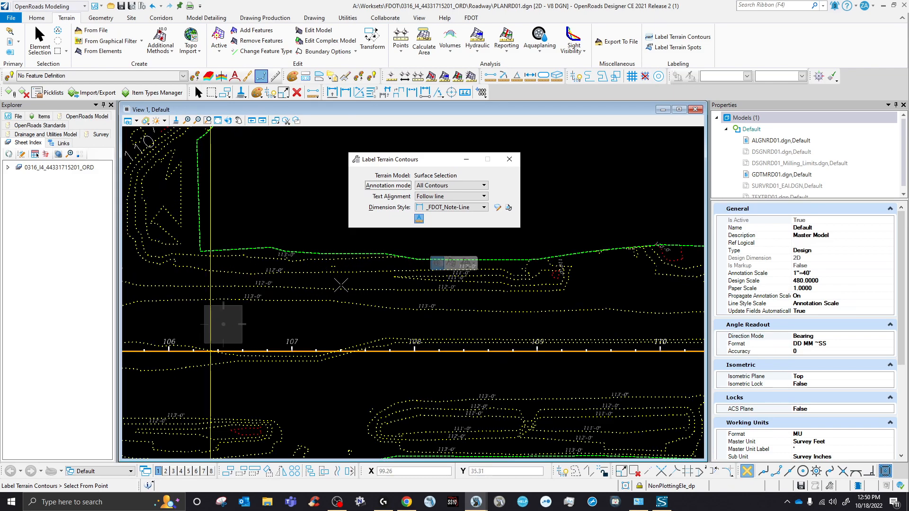
pyautogui.scroll(-2, 343, 283)
# Select the survey terrain by its boundary, activate its GDTMRD01.dgn reference, and move the selection dialog aside.
pyautogui.click(40, 41)
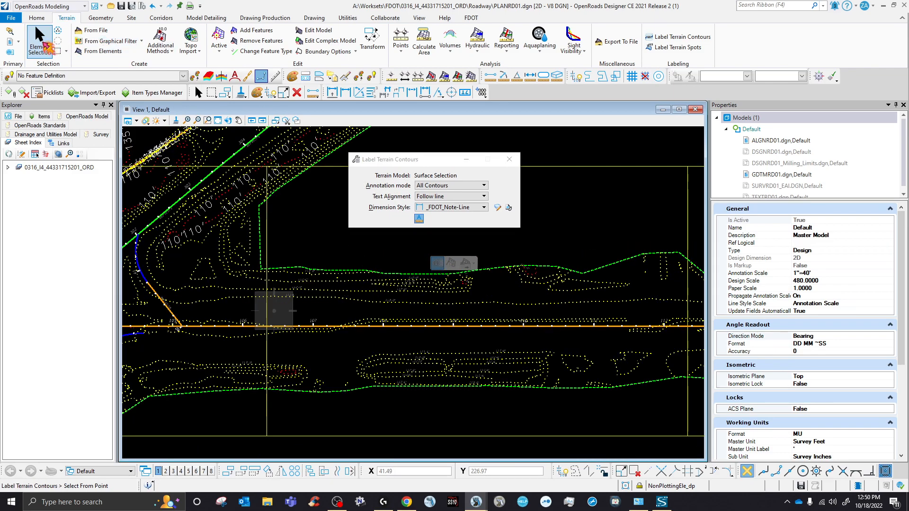
pyautogui.click(260, 232)
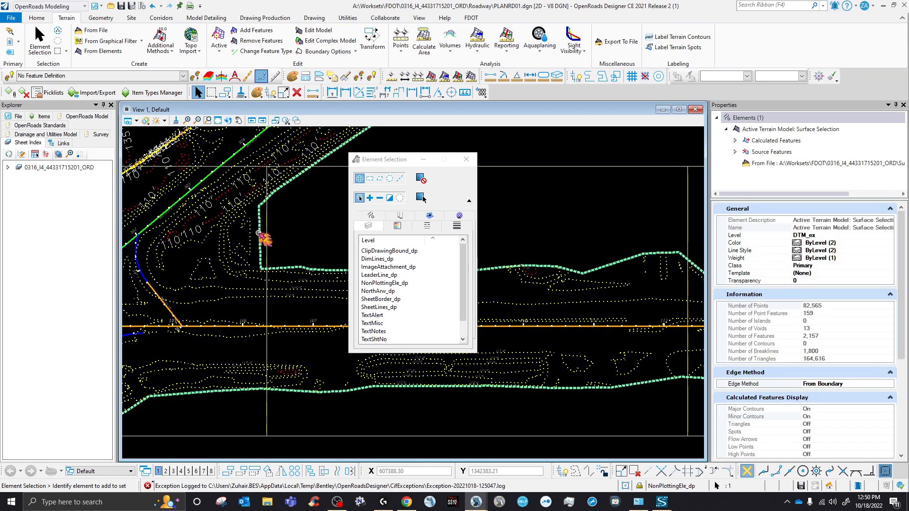
pyautogui.rightClick(262, 235)
pyautogui.click(289, 275)
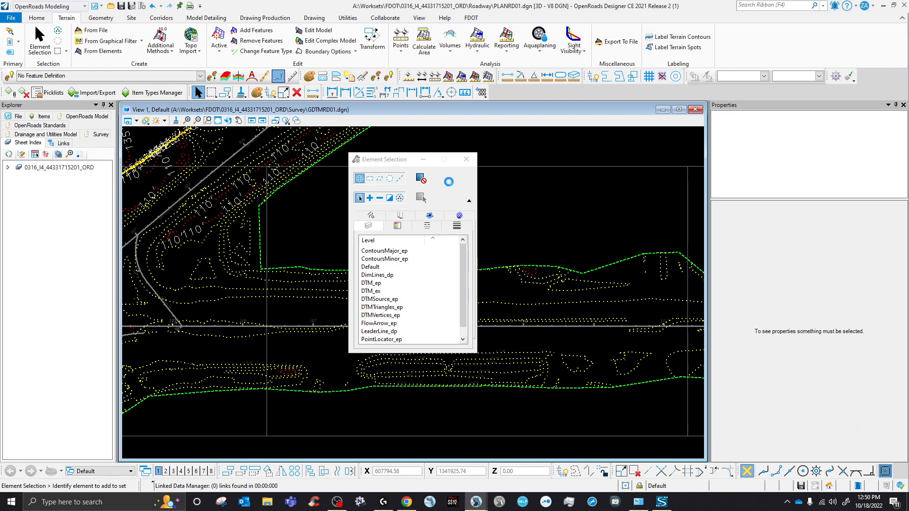
pyautogui.moveTo(371, 164); pyautogui.dragTo(484, 221)
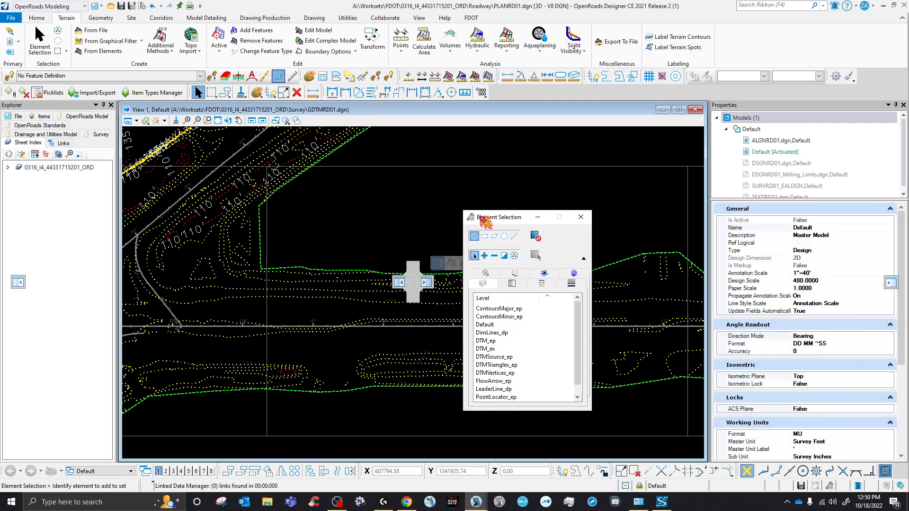
pyautogui.moveTo(483, 219); pyautogui.dragTo(483, 219)
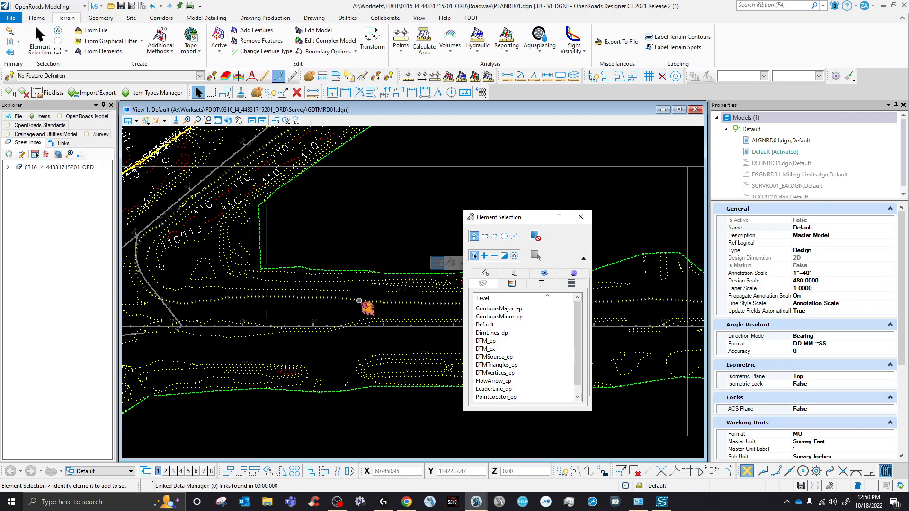
# Examine the labels near stations 108 to 110 and check the activated model's working units properties.
pyautogui.scroll(5, 374, 317)
pyautogui.scroll(-3, 402, 279)
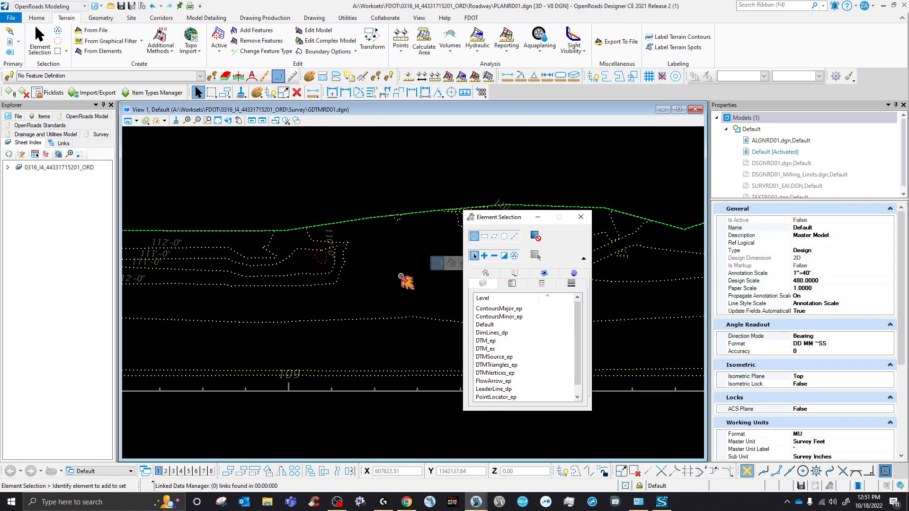
pyautogui.scroll(2, 248, 261)
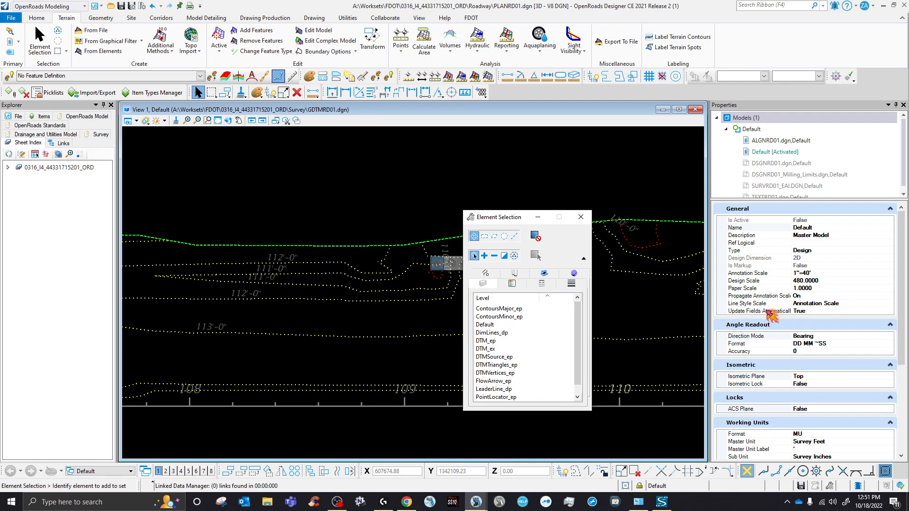
pyautogui.scroll(-4, 836, 381)
pyautogui.scroll(-2, 845, 401)
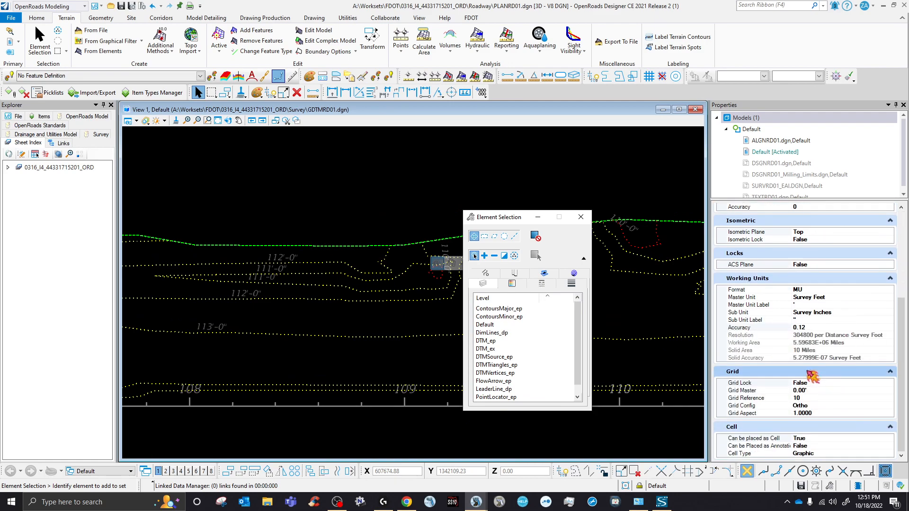
# Select the activated survey terrain and review its source and calculated feature display properties, collapsing the source features group.
pyautogui.click(376, 246)
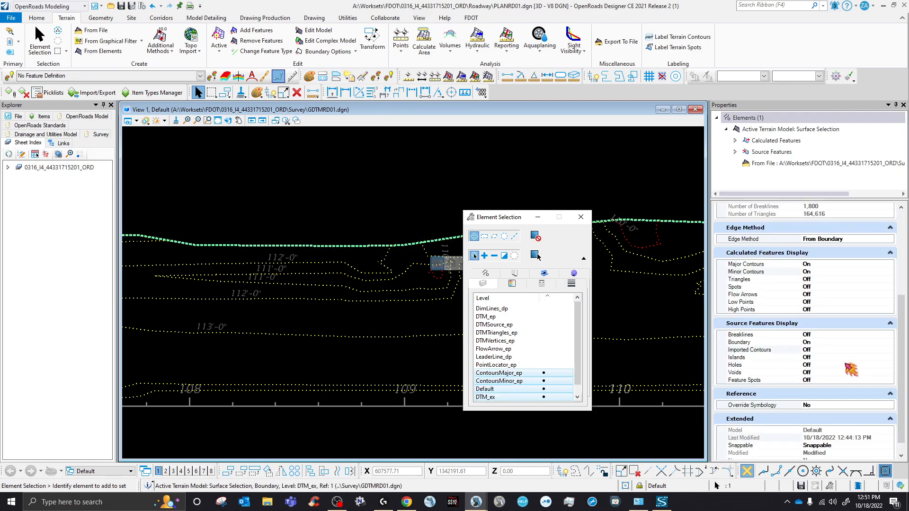
pyautogui.scroll(-3, 824, 322)
pyautogui.click(824, 320)
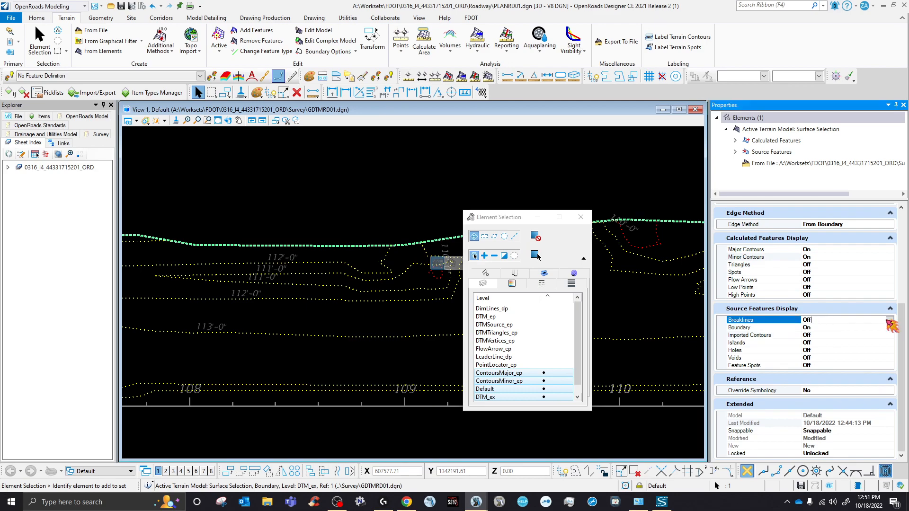
pyautogui.click(889, 321)
pyautogui.click(853, 309)
pyautogui.scroll(2, 852, 310)
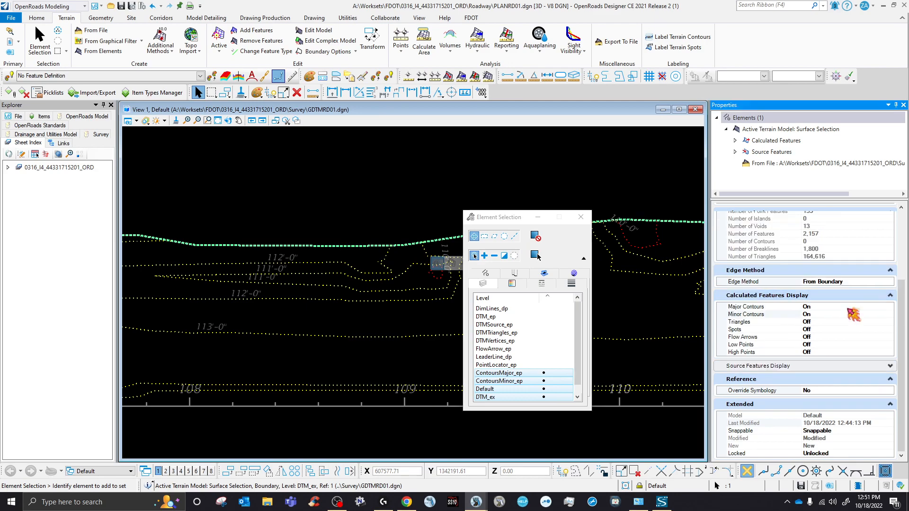
# Collapse the edge method properties and switch off the terrain's minor and major contours in the calculated features display.
pyautogui.click(889, 270)
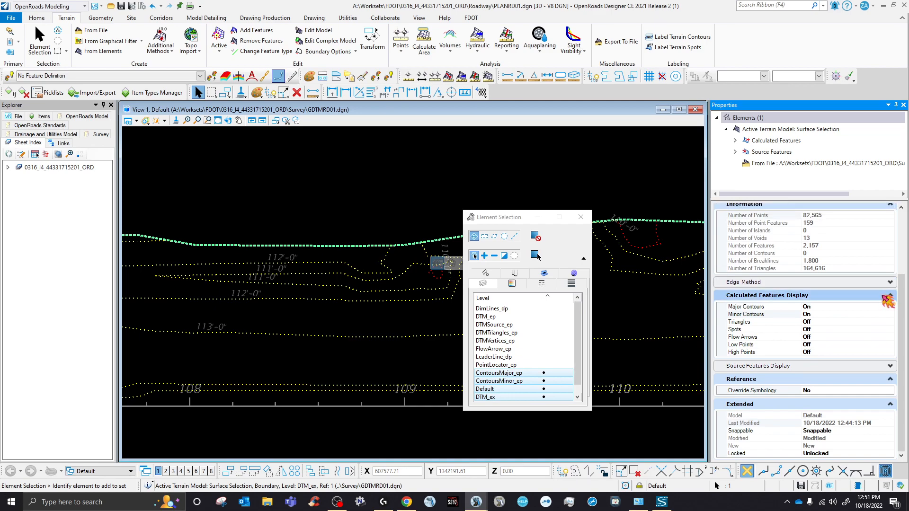
pyautogui.click(888, 314)
pyautogui.click(890, 314)
pyautogui.click(843, 329)
pyautogui.click(889, 307)
pyautogui.click(890, 307)
pyautogui.click(843, 322)
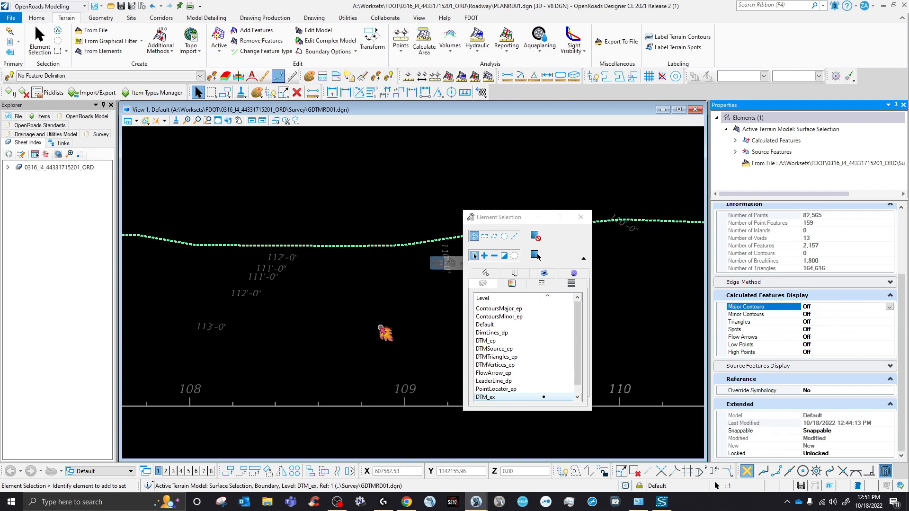
# Reselect the terrain by its boundary and deactivate the GDTMRD01.dgn reference to return to the roadway plan.
pyautogui.click(381, 327)
pyautogui.click(325, 246)
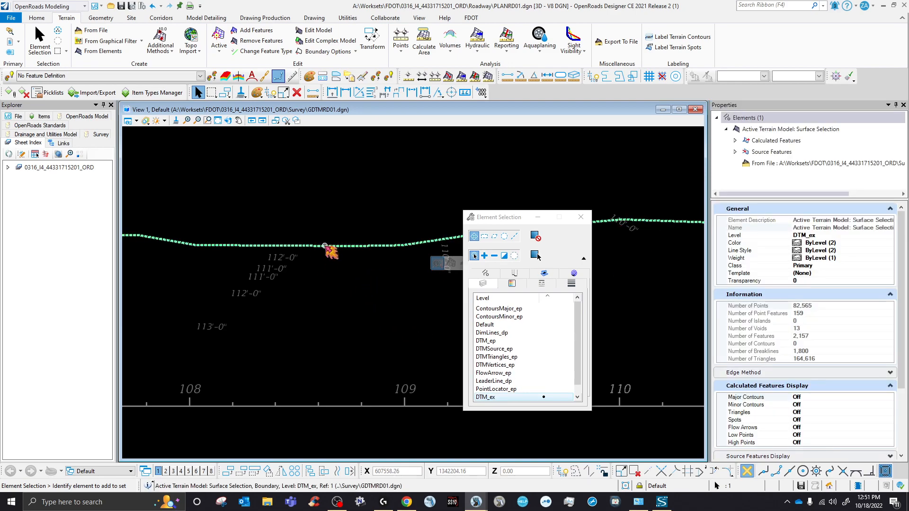
pyautogui.rightClick(328, 248)
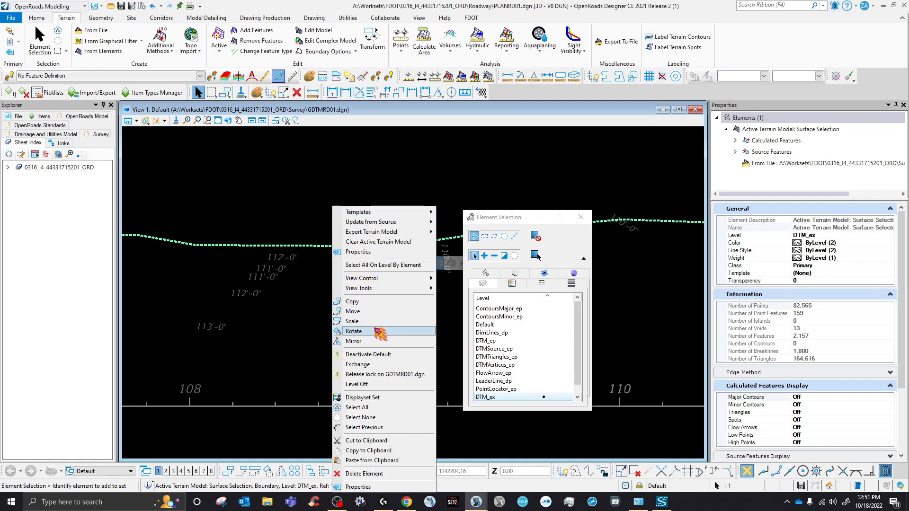
pyautogui.click(390, 365)
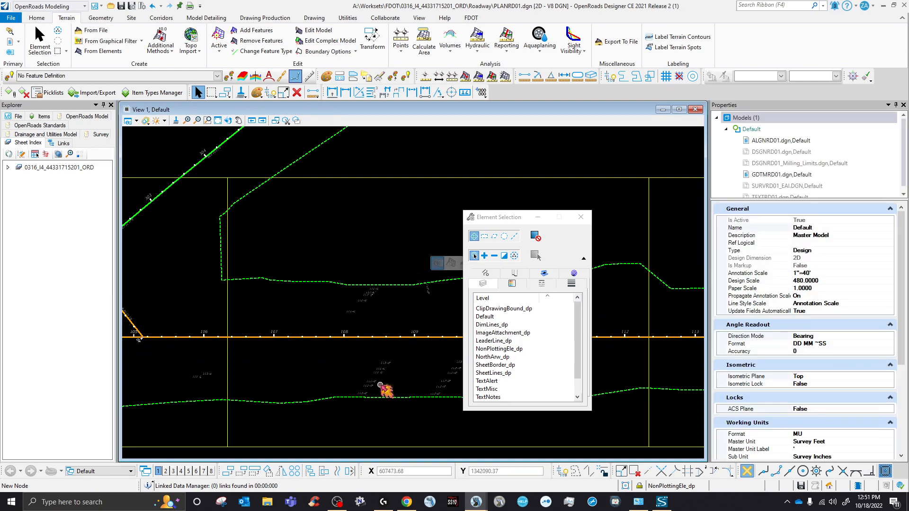
# Check the properties of the 112'-0" contour label between stations 108 and 109, then clear the selection.
pyautogui.scroll(8, 374, 382)
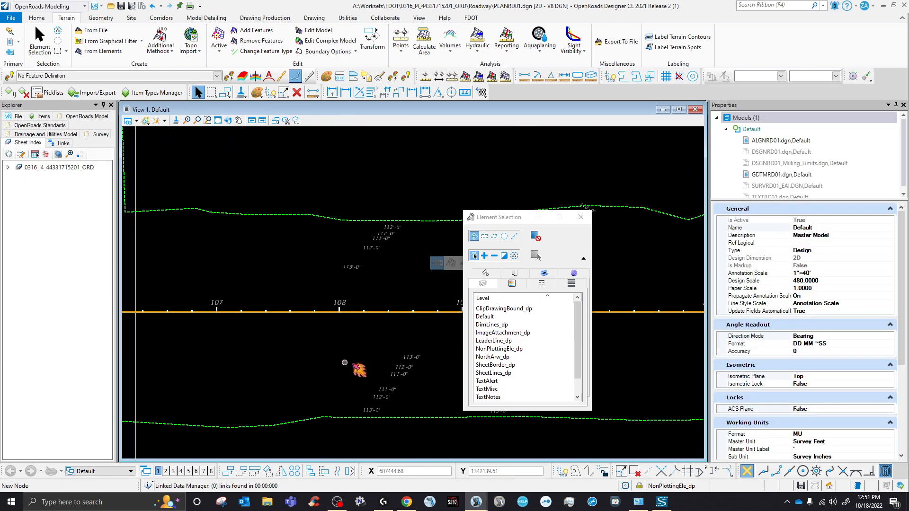
pyautogui.click(363, 321)
pyautogui.moveTo(363, 321)
pyautogui.mouseDown()
pyautogui.moveTo(300, 306)
pyautogui.moveTo(355, 321)
pyautogui.mouseUp()
pyautogui.click(260, 251)
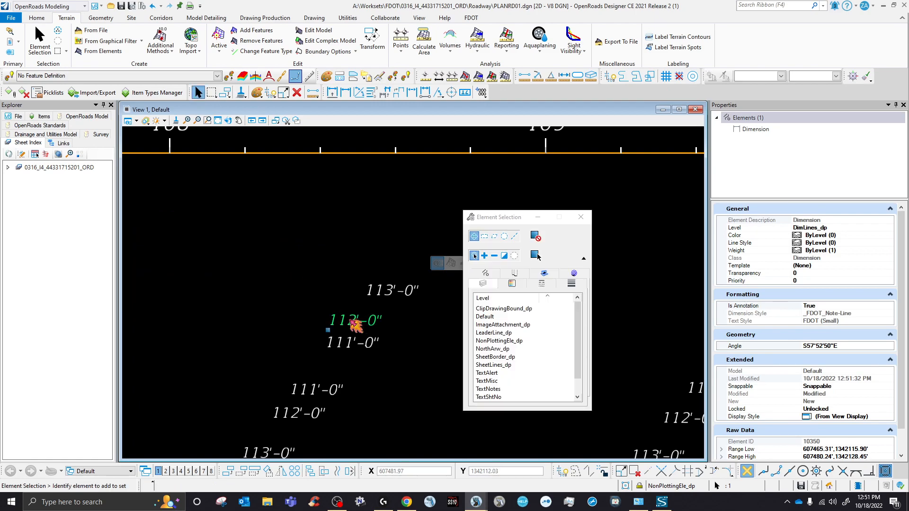
pyautogui.scroll(-5, 328, 267)
pyautogui.scroll(-3, 327, 268)
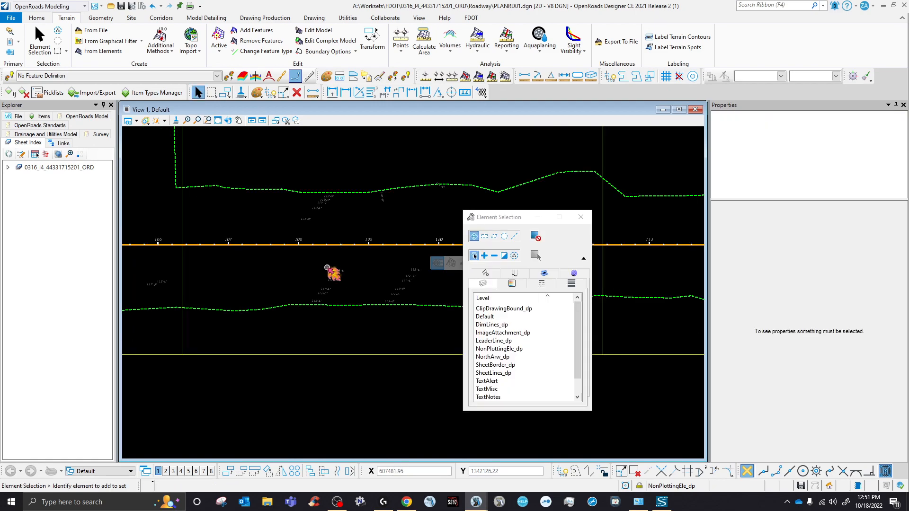